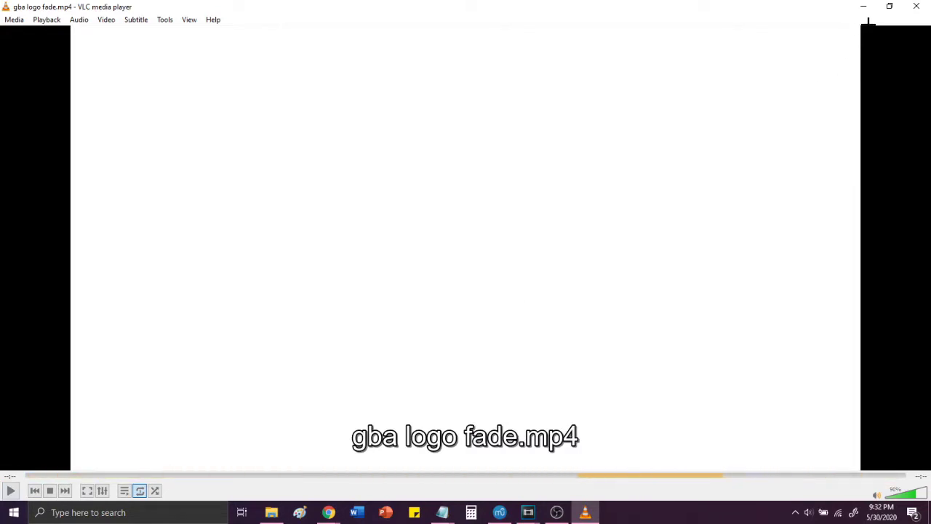
- Minimize VLC's gba logo fade video to reveal the gba style intro project in Vegas
click(866, 7)
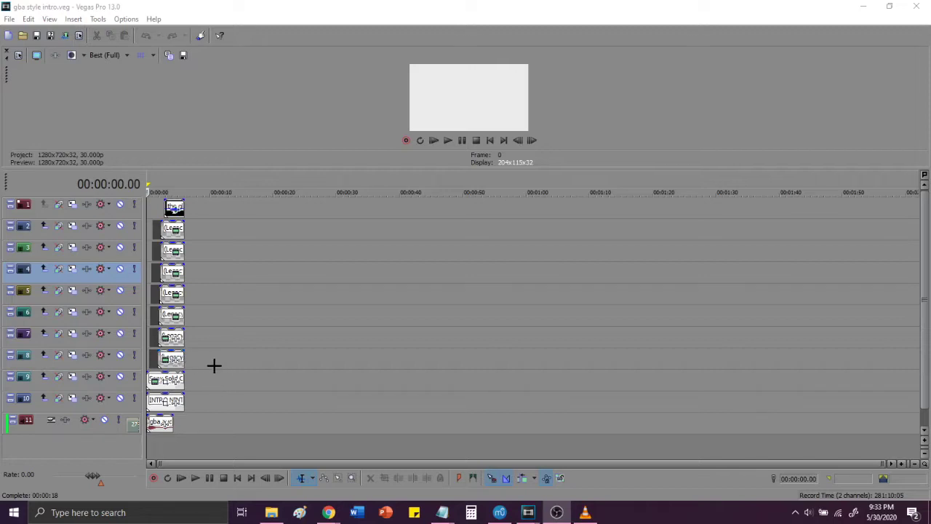
click(221, 353)
scroll(258, 372, up, 3)
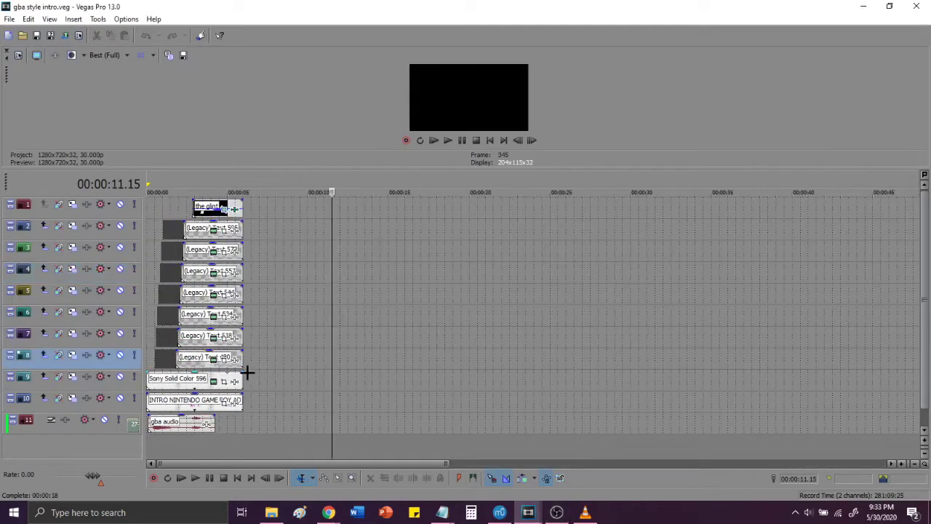
scroll(237, 367, up, 2)
double_click(237, 362)
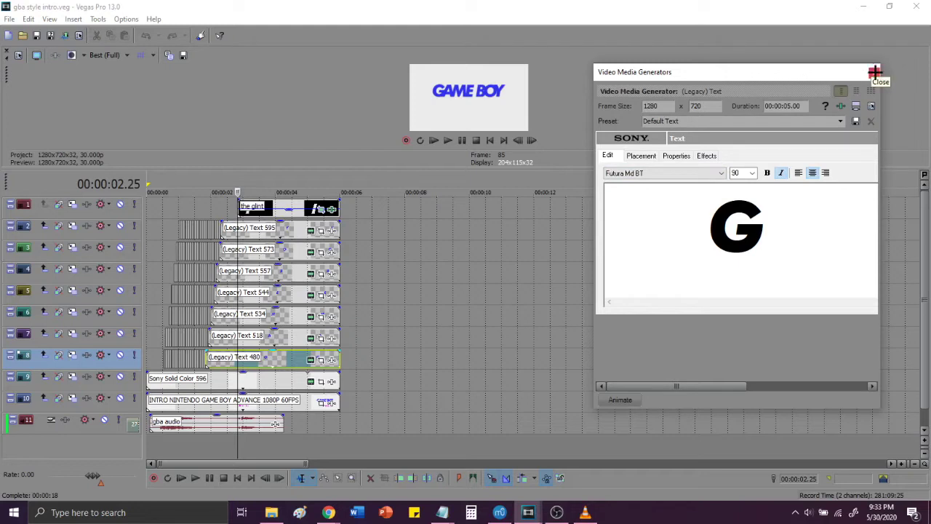
click(875, 72)
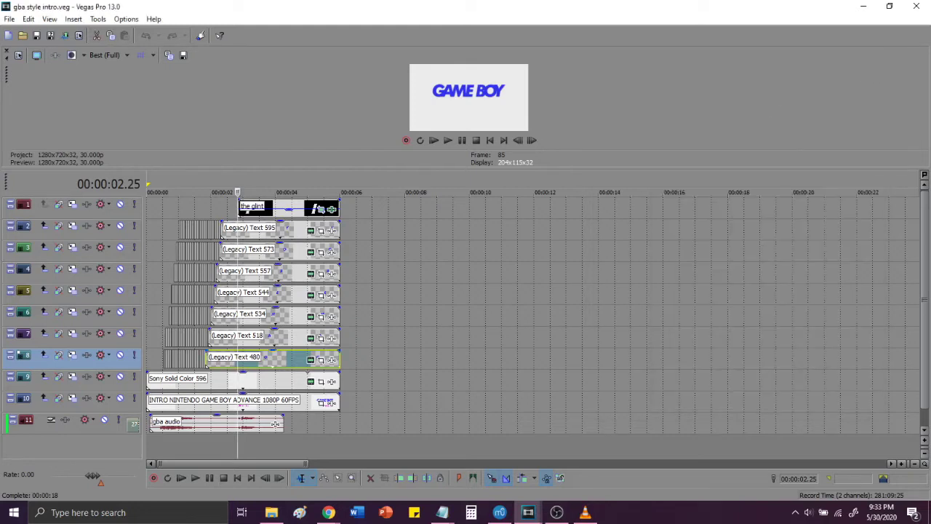
- Restore File Explorer, browse C: and its Windows folder, then return to the gba style intro folder
click(271, 512)
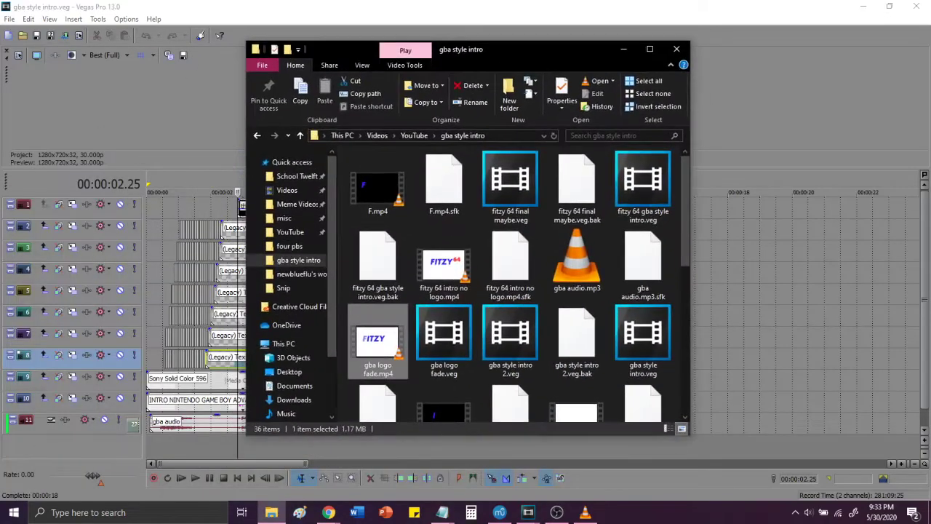
scroll(287, 393, down, 2)
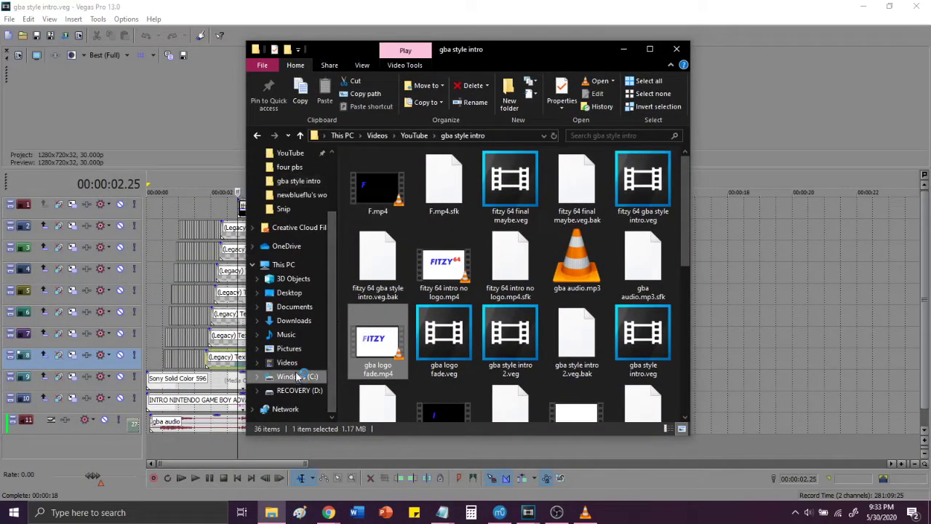
click(295, 377)
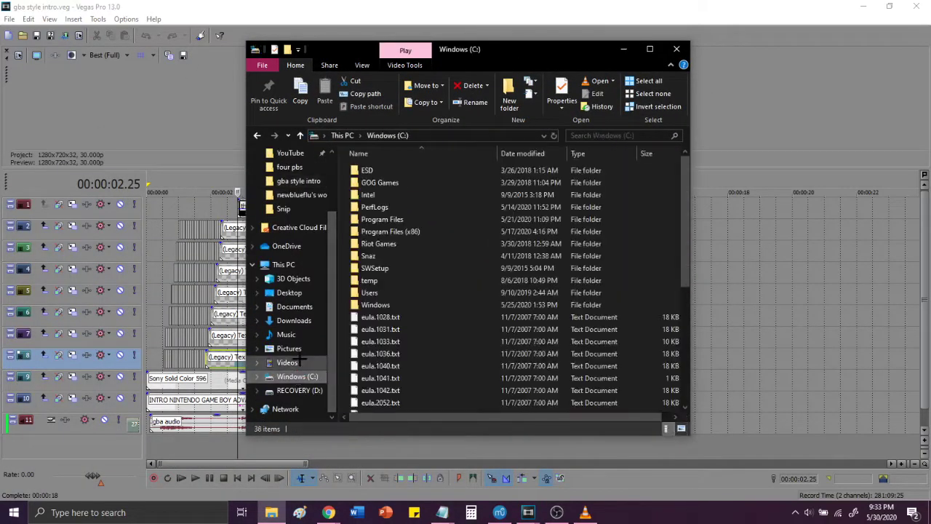
double_click(388, 304)
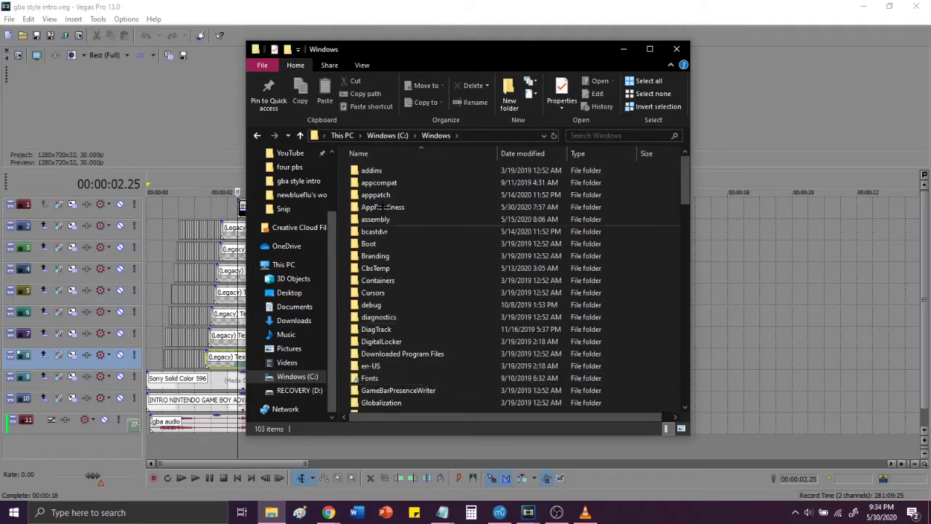
click(307, 188)
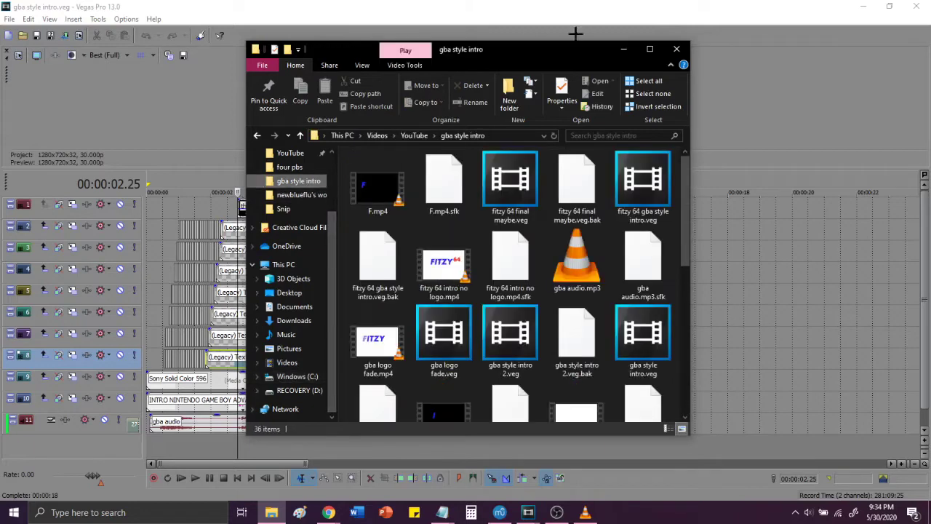
- Move Explorer off-screen and briefly solo track 10 at 00:00:05.00 to view the original GBA intro
drag(570, 47, 0, 124)
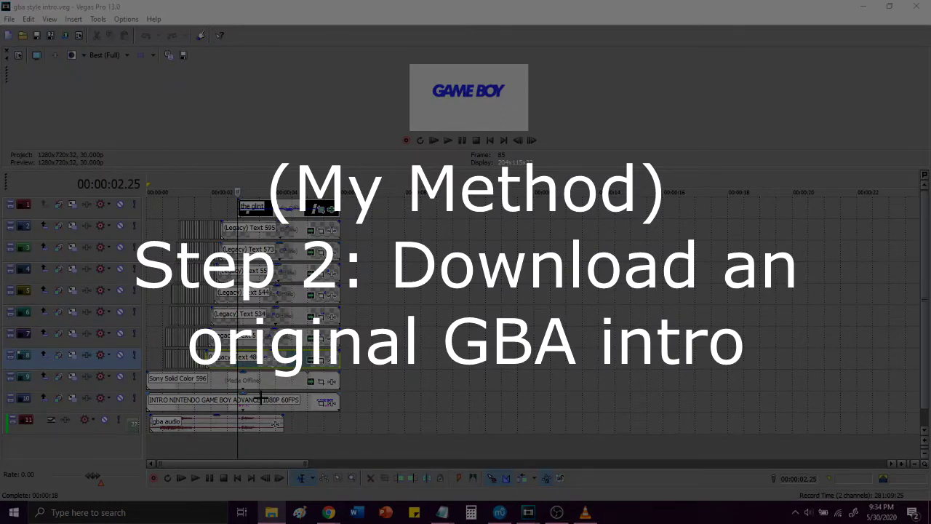
click(308, 421)
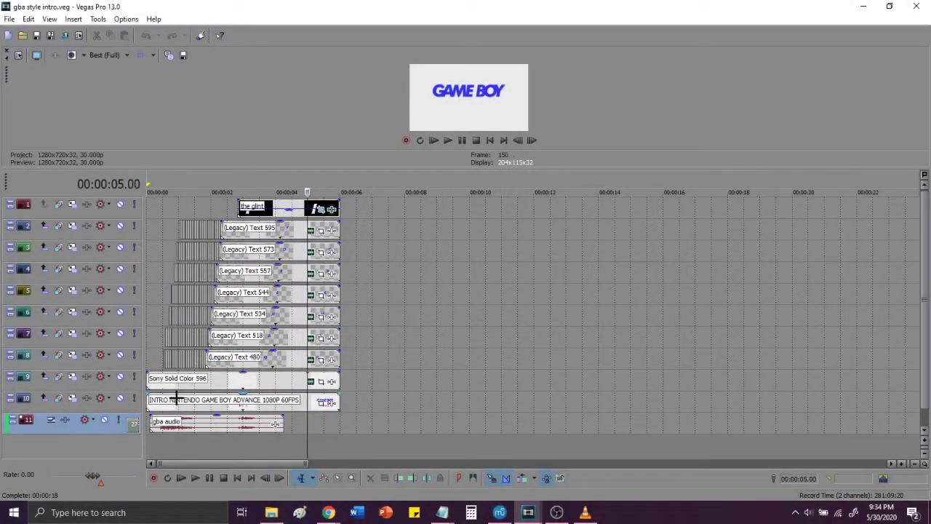
click(134, 398)
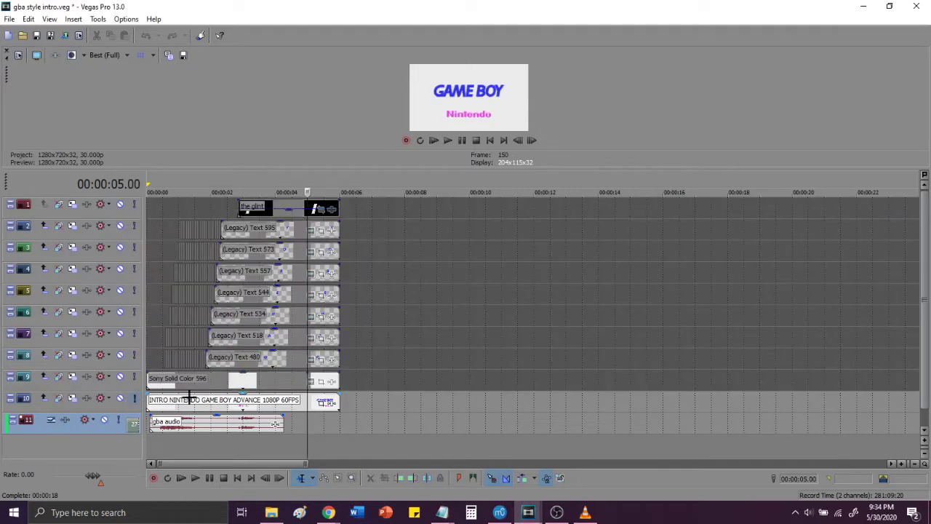
click(132, 398)
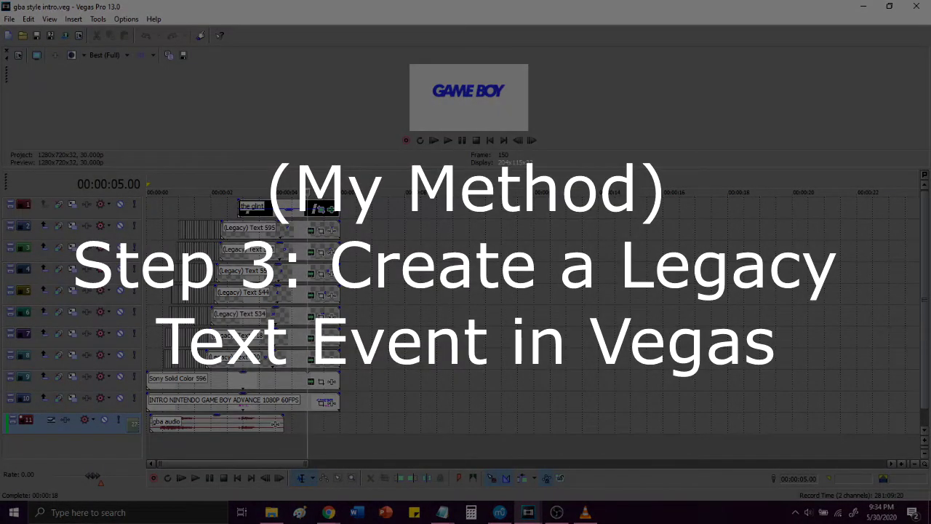
right_click(388, 356)
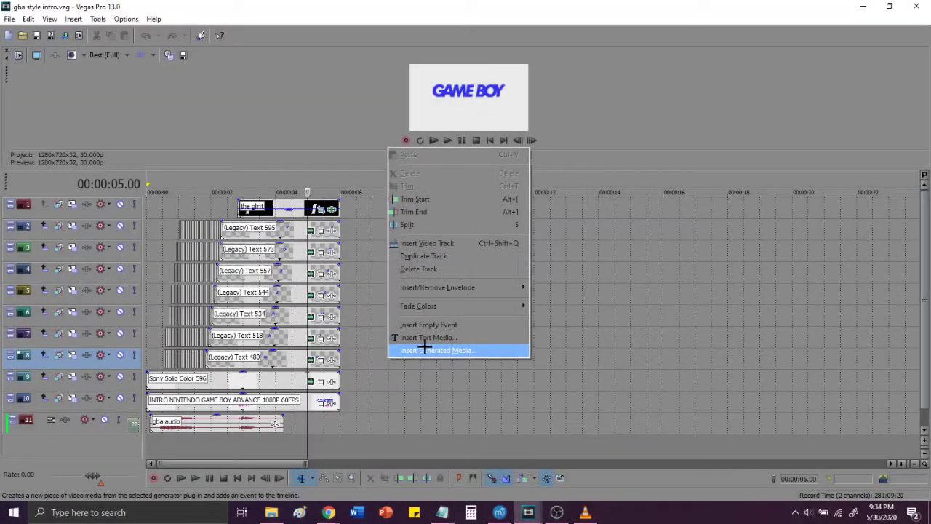
click(424, 347)
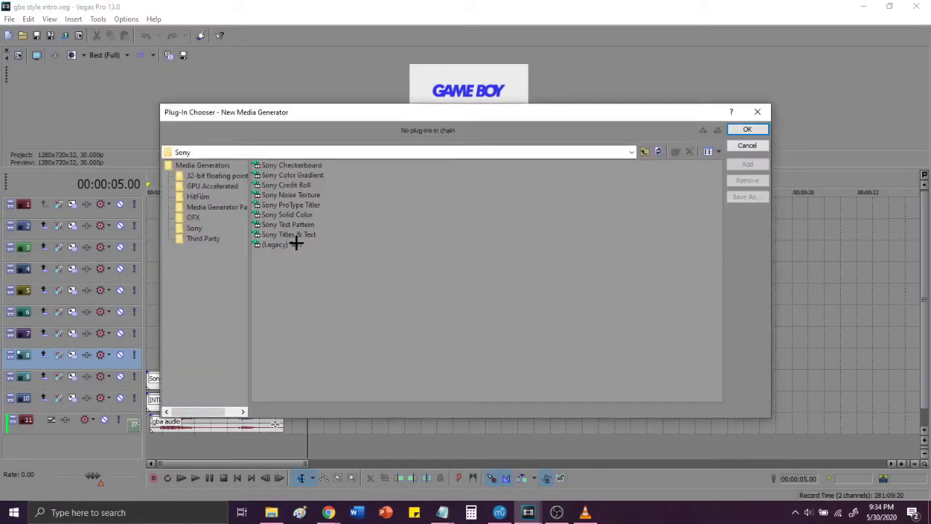
click(296, 244)
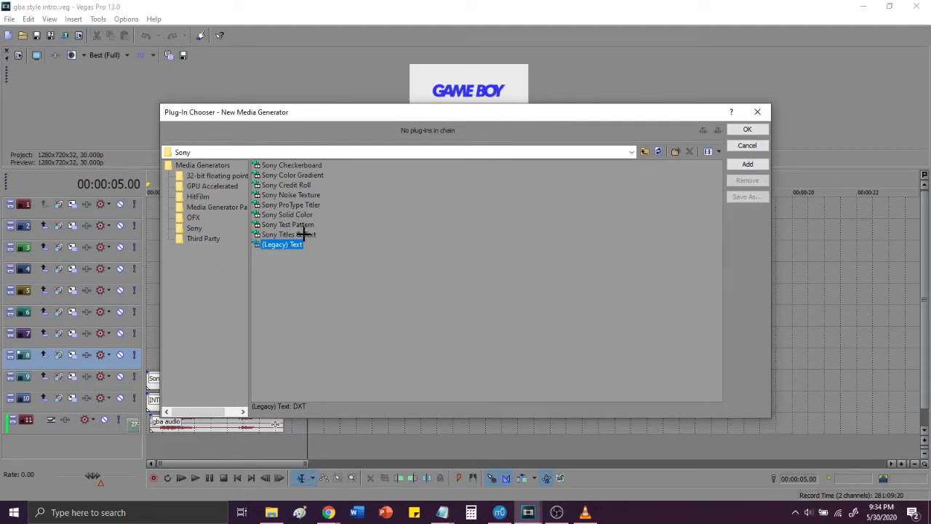
click(302, 234)
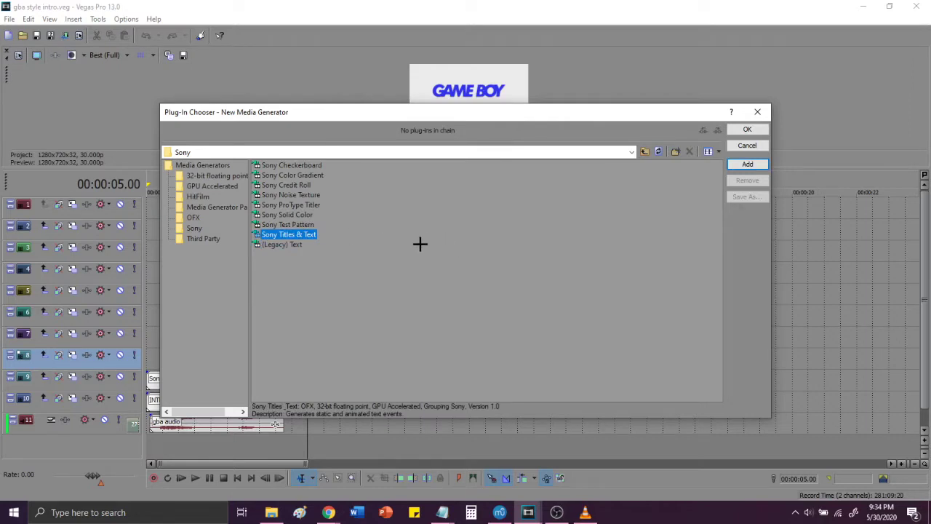
click(421, 244)
click(295, 246)
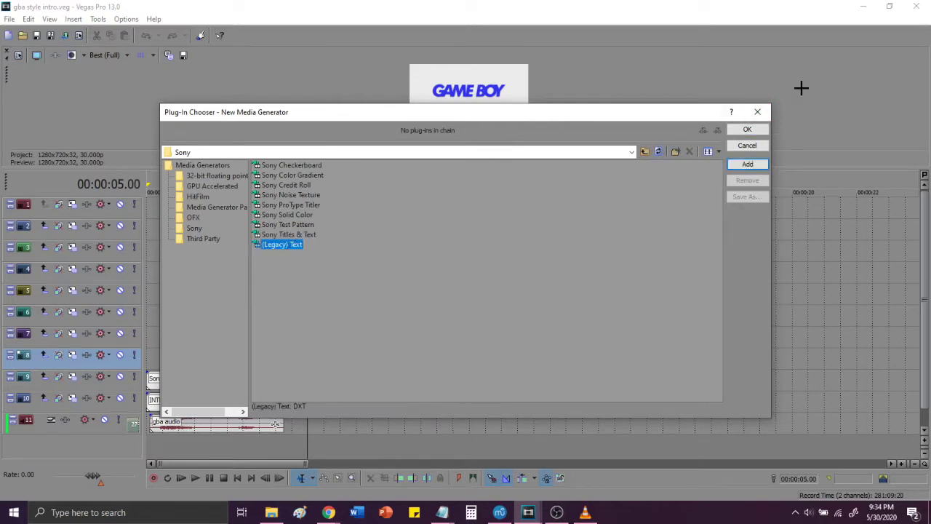
click(759, 111)
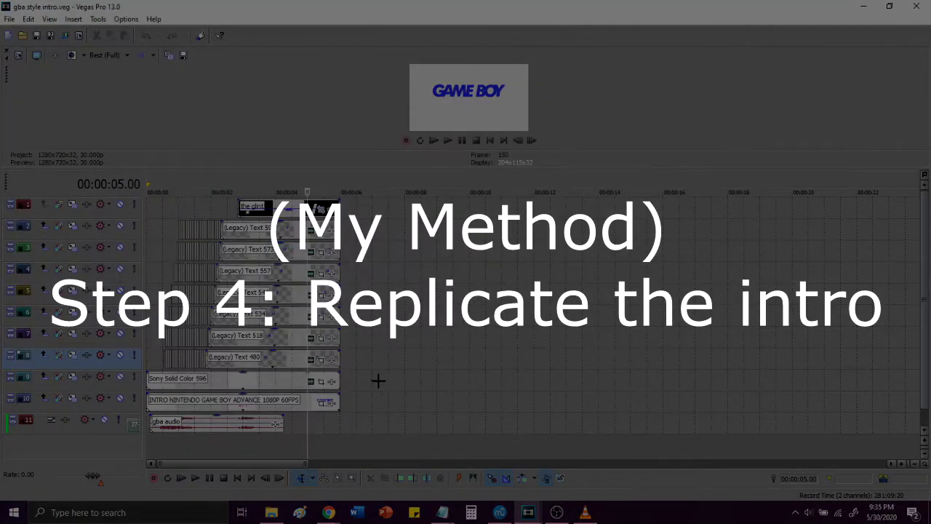
- Show the G letter's (Legacy) Text generator settings and briefly solo track 10 to preview GAME BOY
click(310, 360)
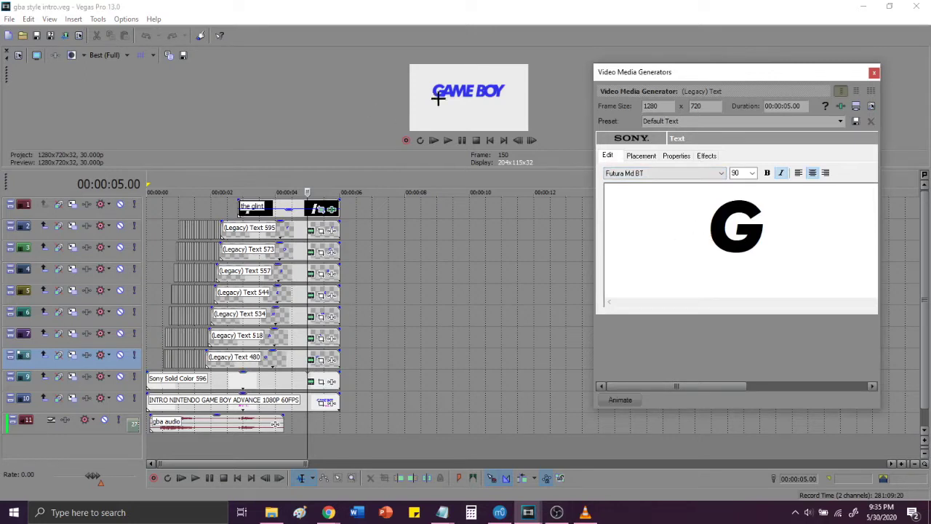
click(134, 396)
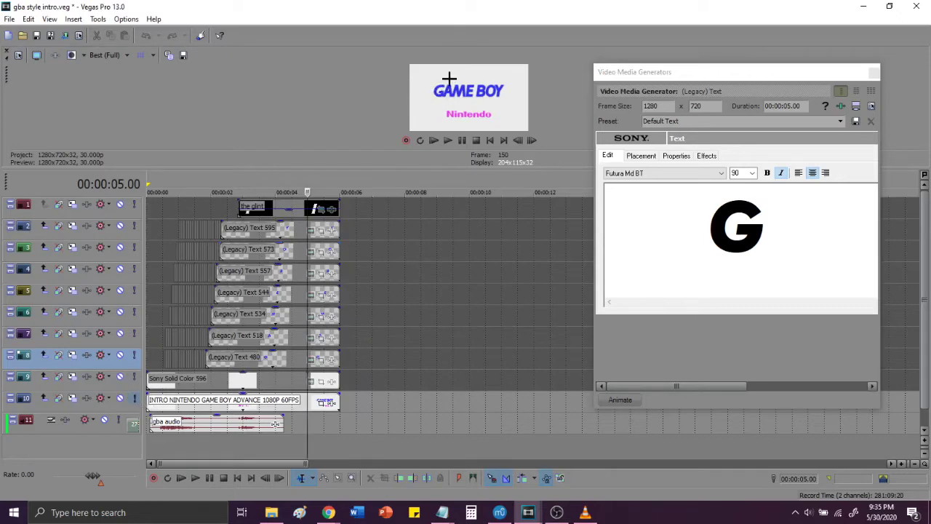
click(134, 400)
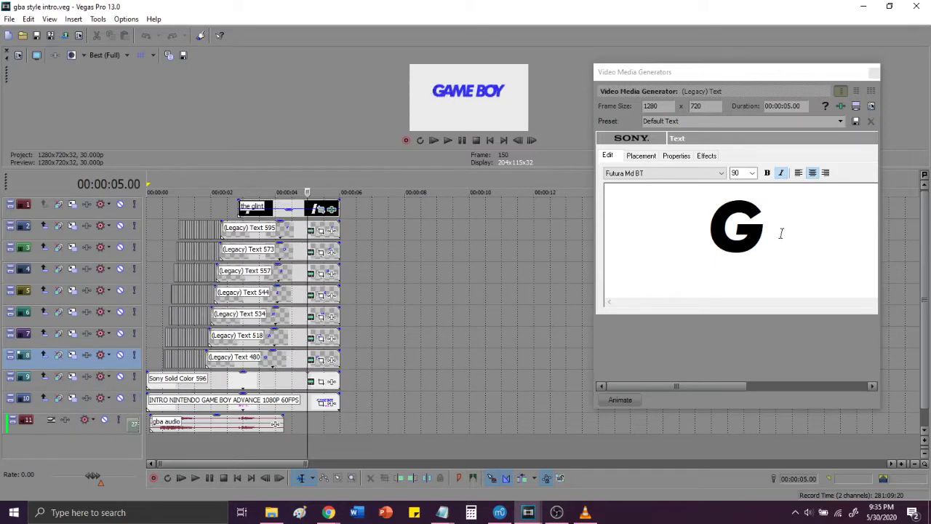
click(682, 155)
click(619, 227)
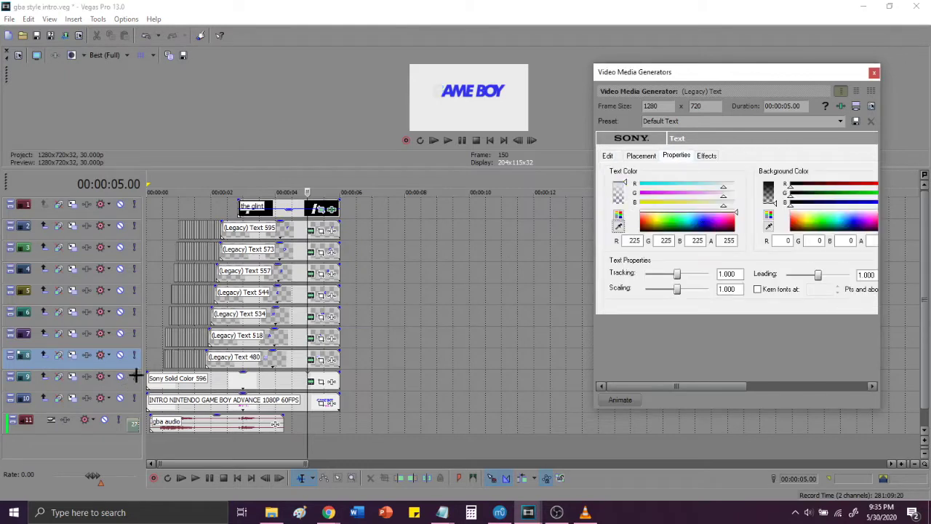
click(133, 395)
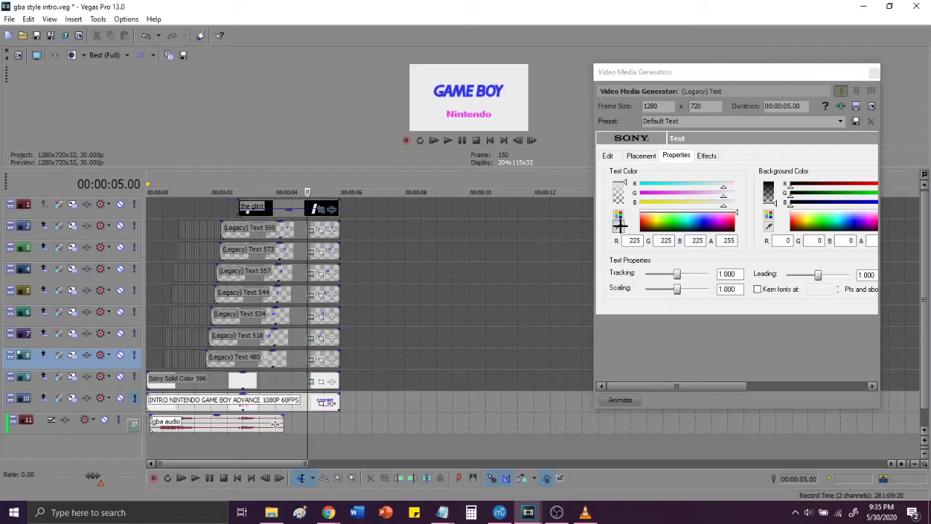
click(447, 80)
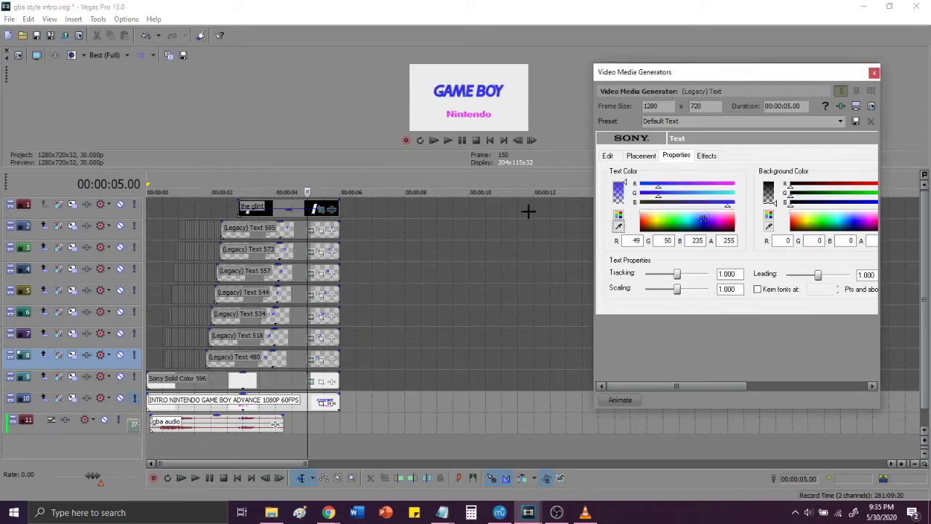
click(202, 445)
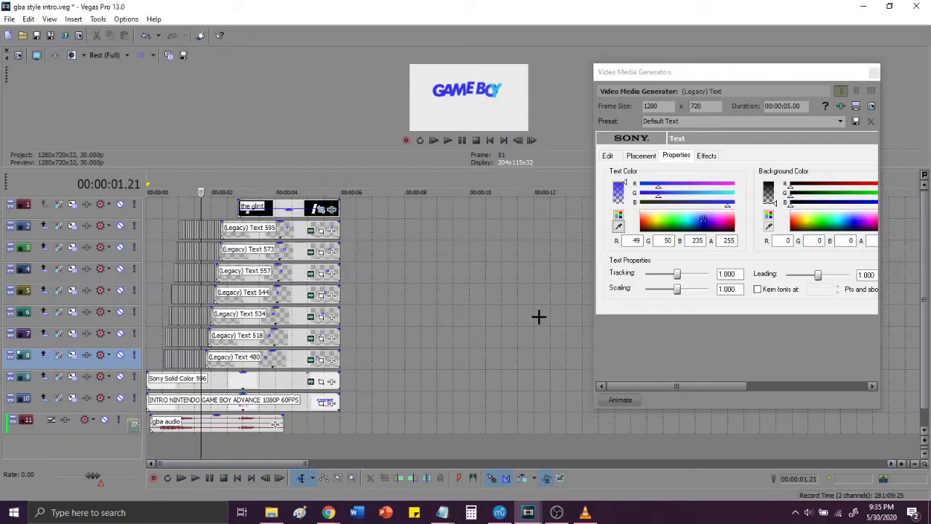
key(Left)
key(Left)
key(Left)
key(Left)
key(Left)
key(Left)
key(Left)
key(Left)
key(Left)
key(Left)
key(Left)
key(Left)
key(Left)
key(Left)
key(Left)
key(Left)
key(Left)
key(Left)
key(Left)
key(Left)
key(Left)
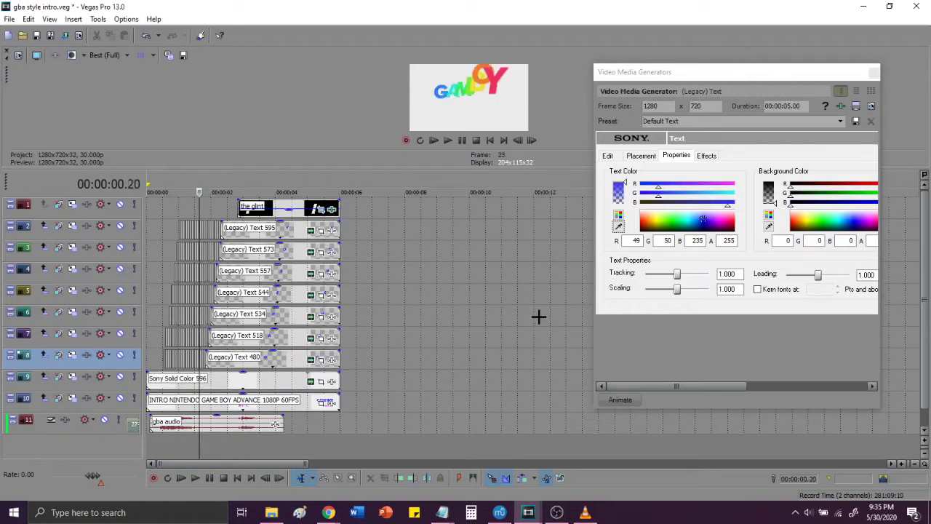
key(Right)
key(Right)
key(Right)
key(Right)
key(Right)
key(Right)
key(Right)
key(Right)
key(Right)
key(Right)
key(Right)
key(Right)
key(Right)
key(Right)
key(Right)
key(Right)
key(Right)
key(Right)
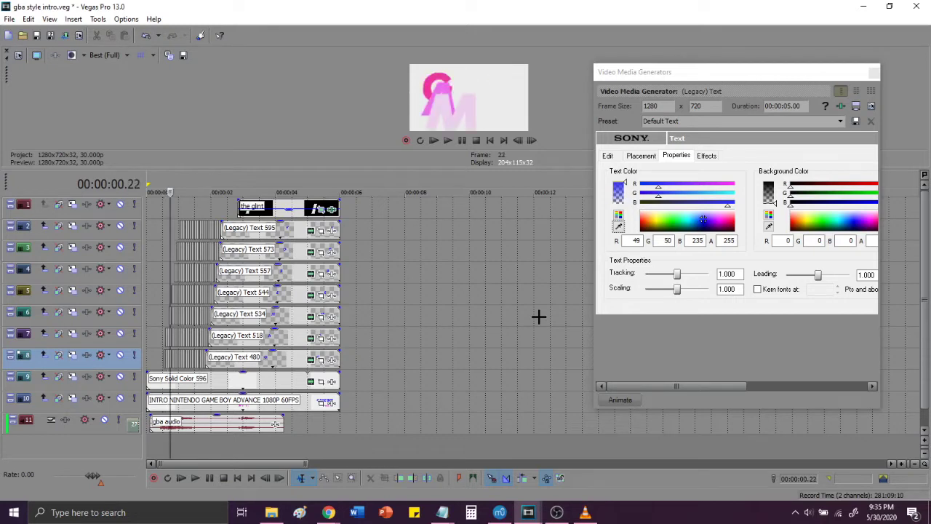
key(Right)
key(Right)
key(Right)
key(Right)
key(Right)
key(Right)
key(Right)
key(Right)
key(Right)
key(Right)
key(Right)
key(Right)
key(Right)
key(Right)
key(Right)
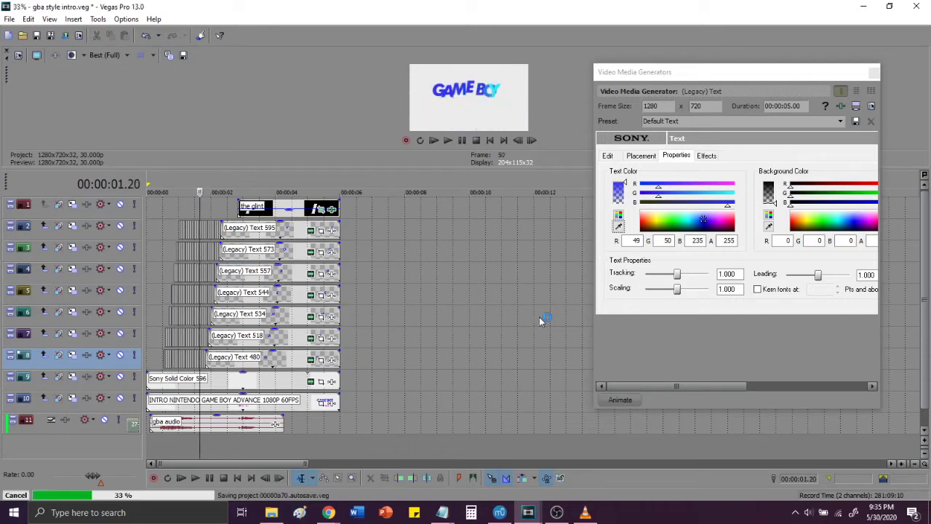
key(Right)
key(Right)
key(Right)
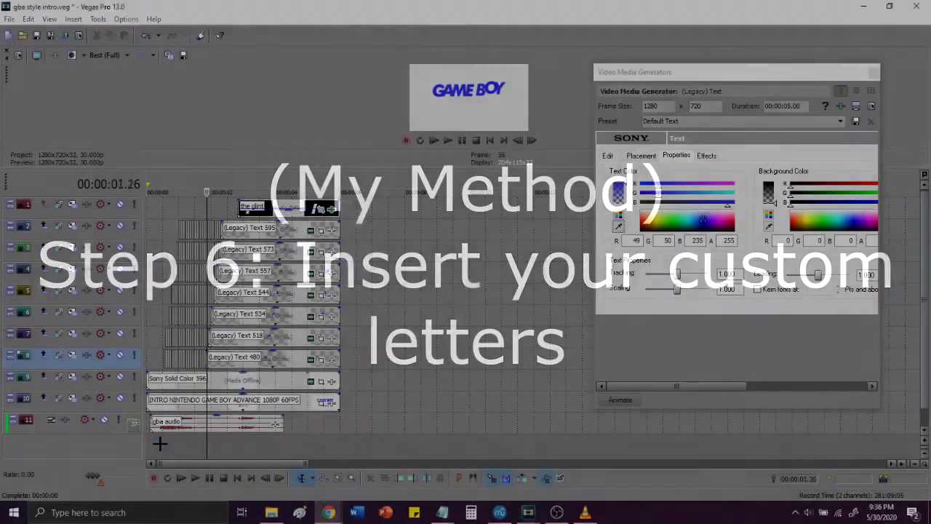
- Go to 00:00:00.16 where the pink G appears, inspect the first text clip's letter, then close the generator
click(161, 441)
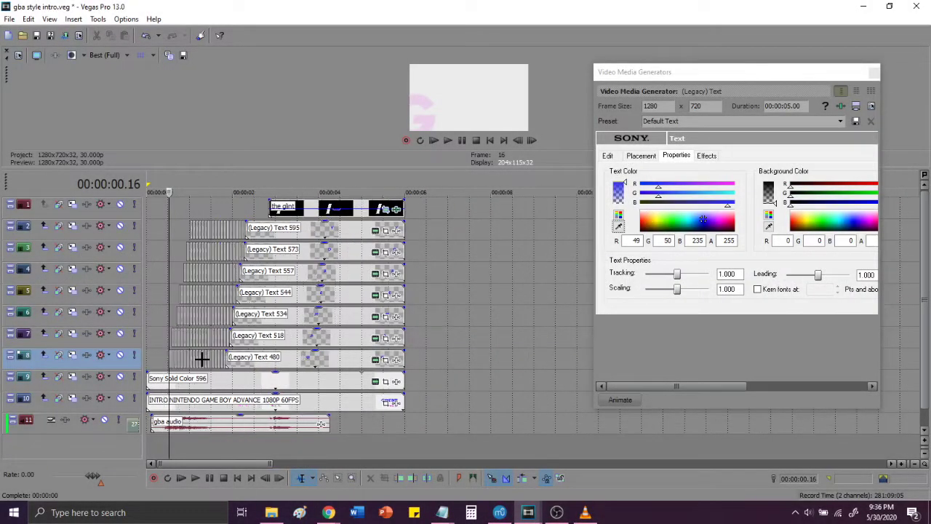
scroll(203, 355, up, 6)
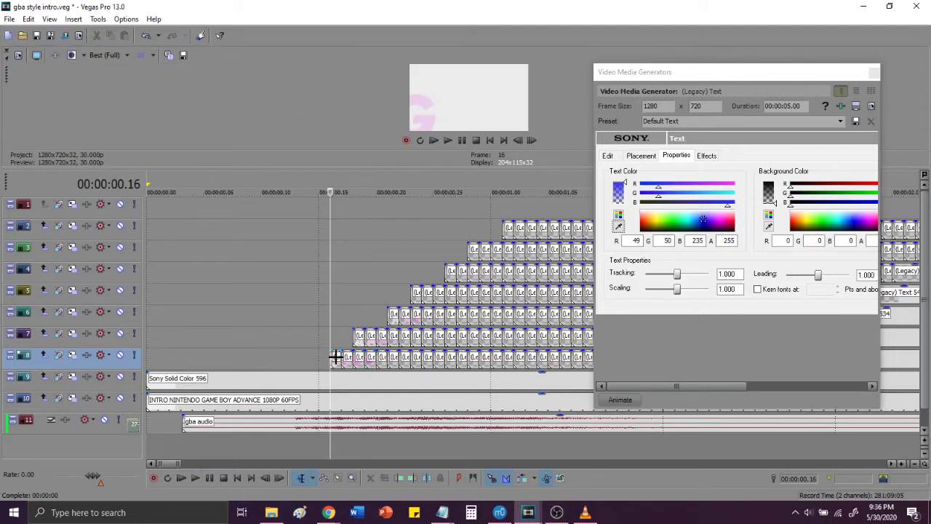
key(Right)
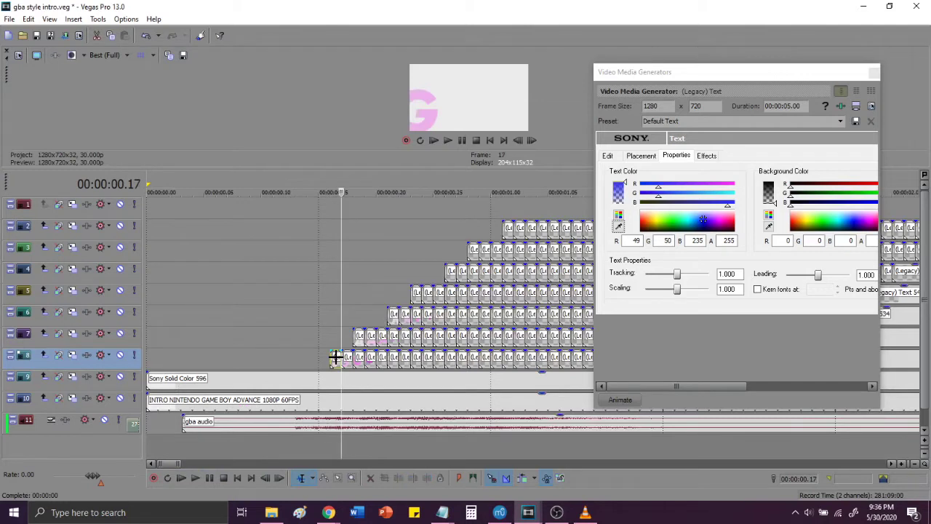
scroll(335, 356, up, 5)
click(497, 360)
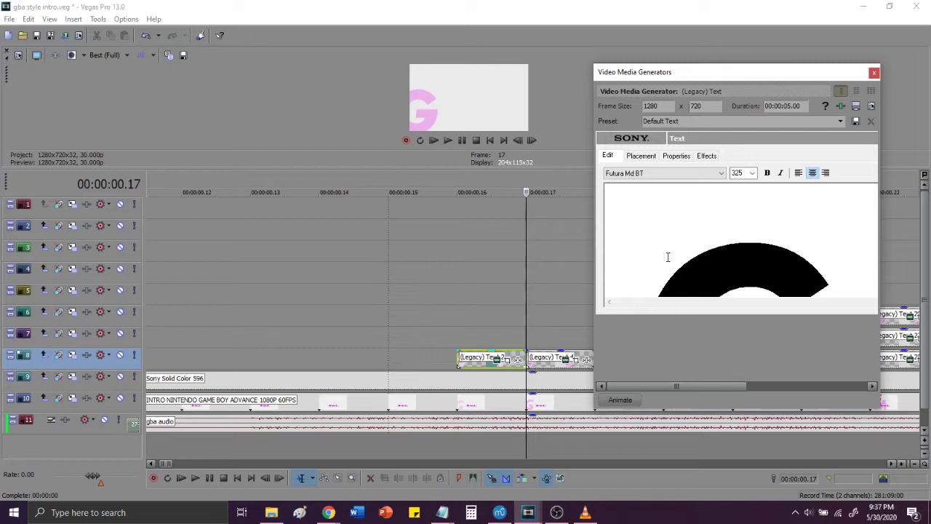
click(872, 73)
scroll(541, 294, down, 8)
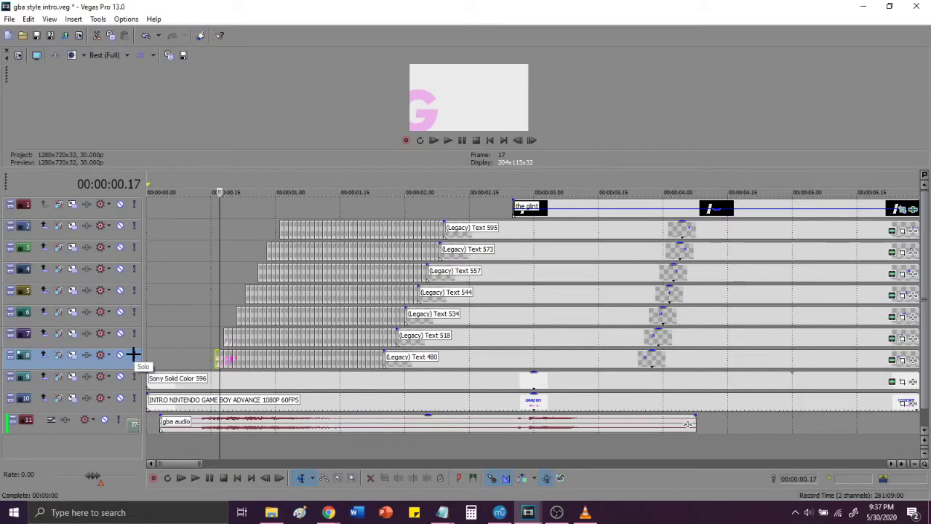
- Solo track 8 so only the pink G plays, and bring up Render As for this letter
click(133, 355)
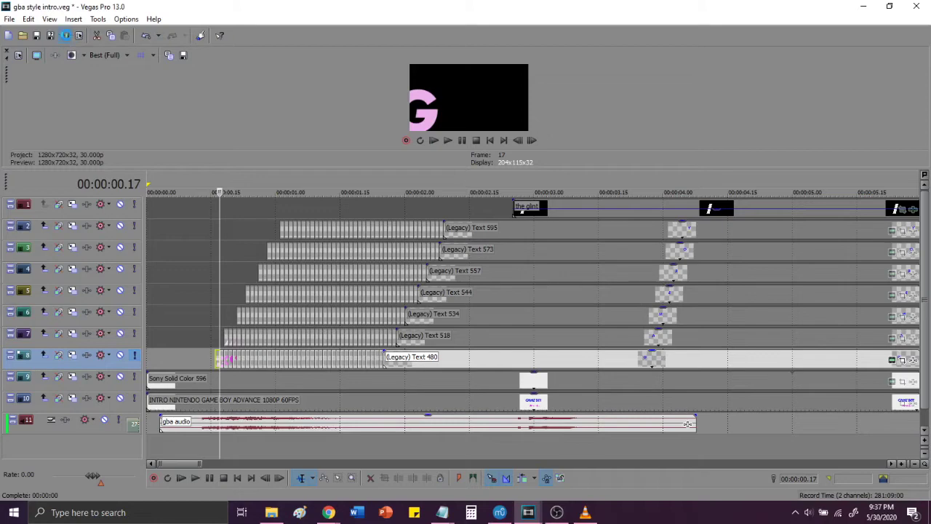
click(66, 35)
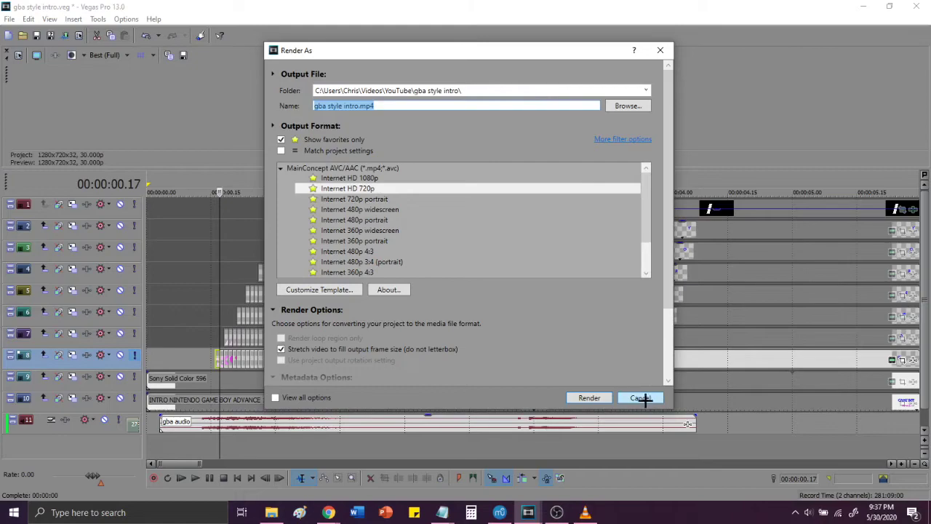
- Cancel the render, switch to gba style intro 2, and place the playhead at 00:00:03.15 showing FITZY
click(643, 399)
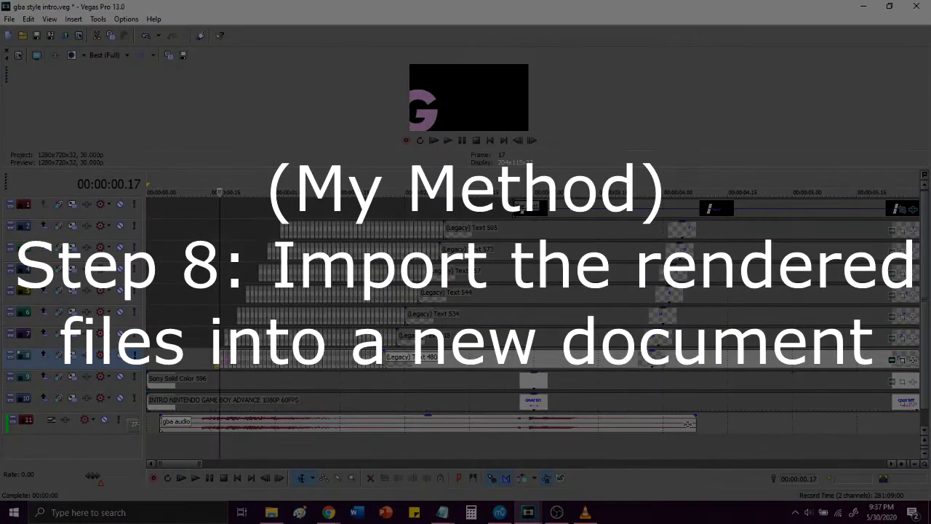
mouse_move(528, 512)
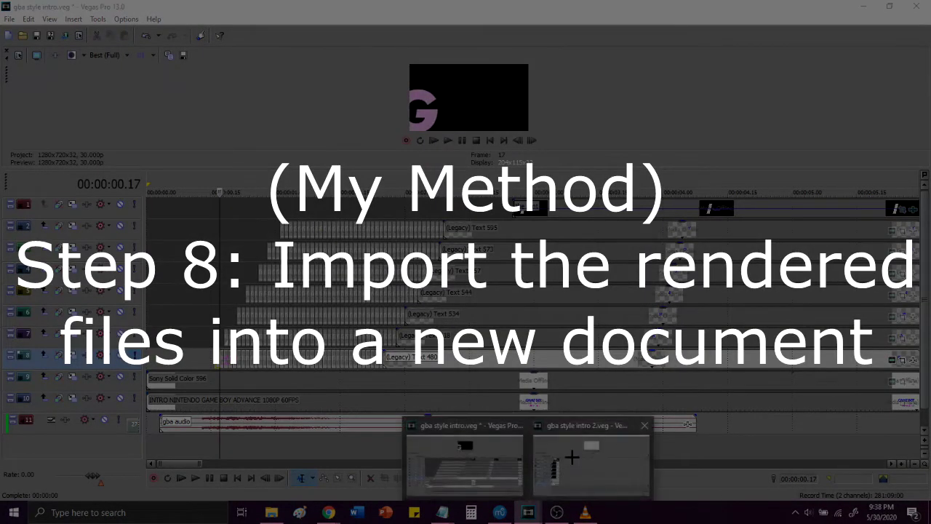
click(572, 456)
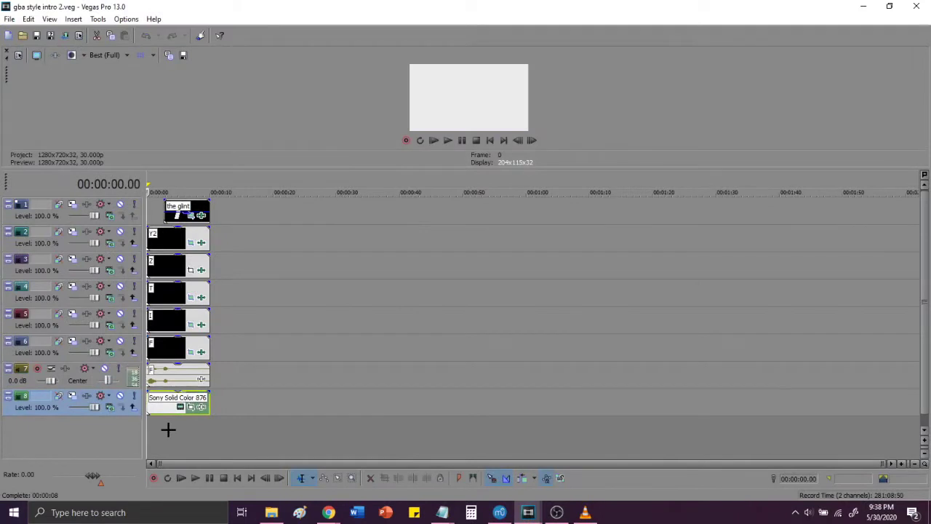
click(167, 430)
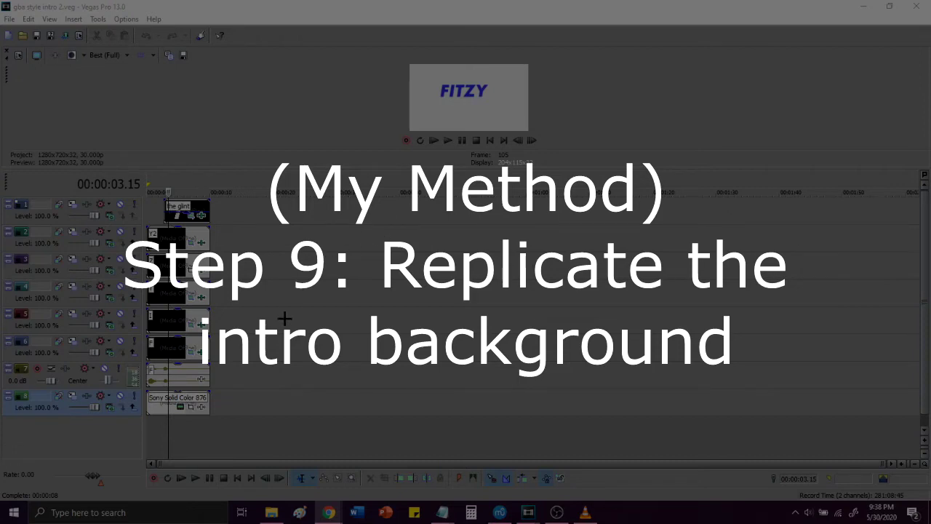
click(246, 396)
right_click(246, 397)
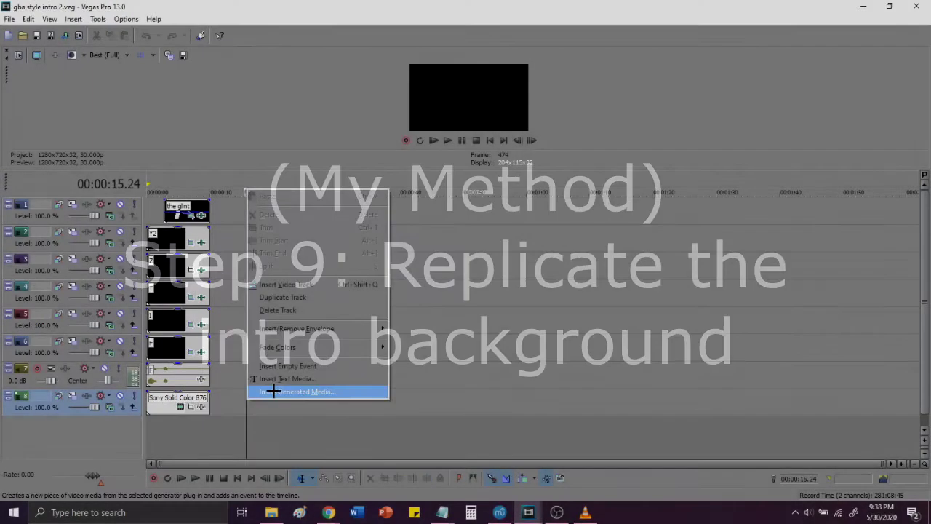
click(277, 392)
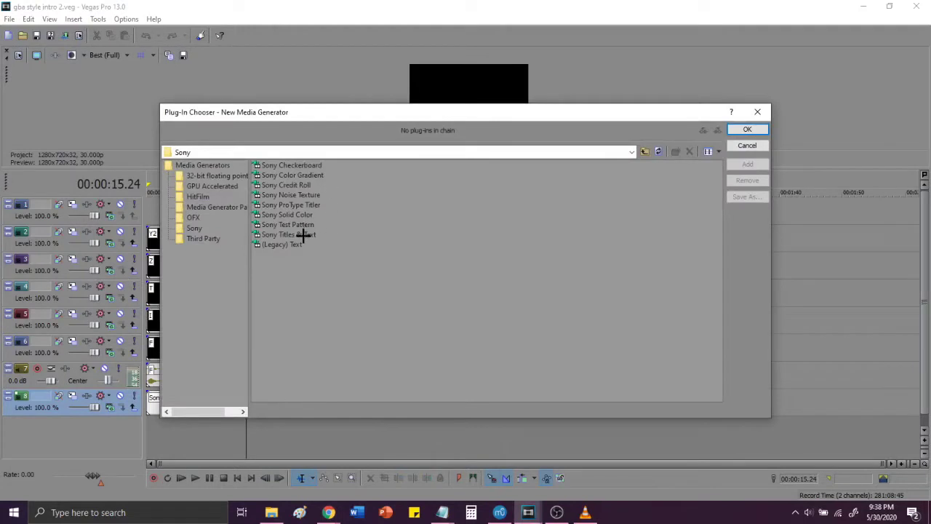
click(305, 216)
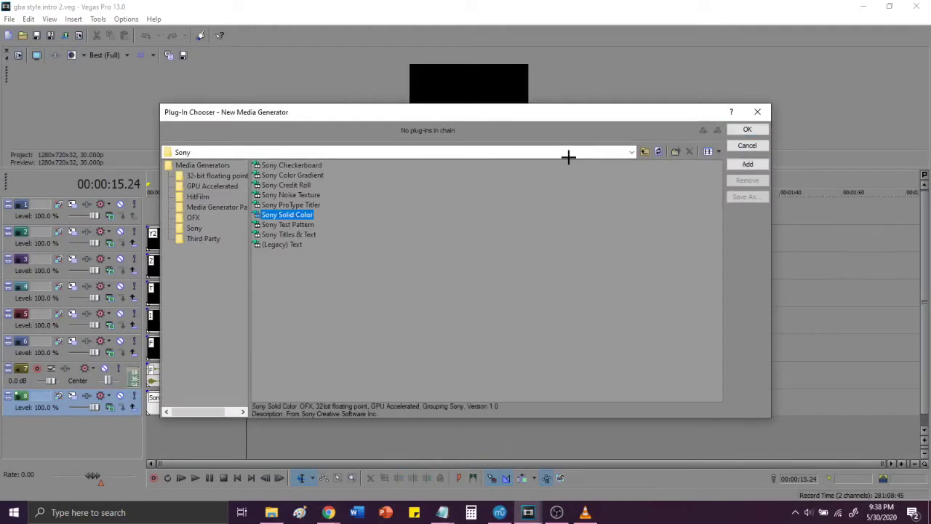
click(761, 112)
click(171, 433)
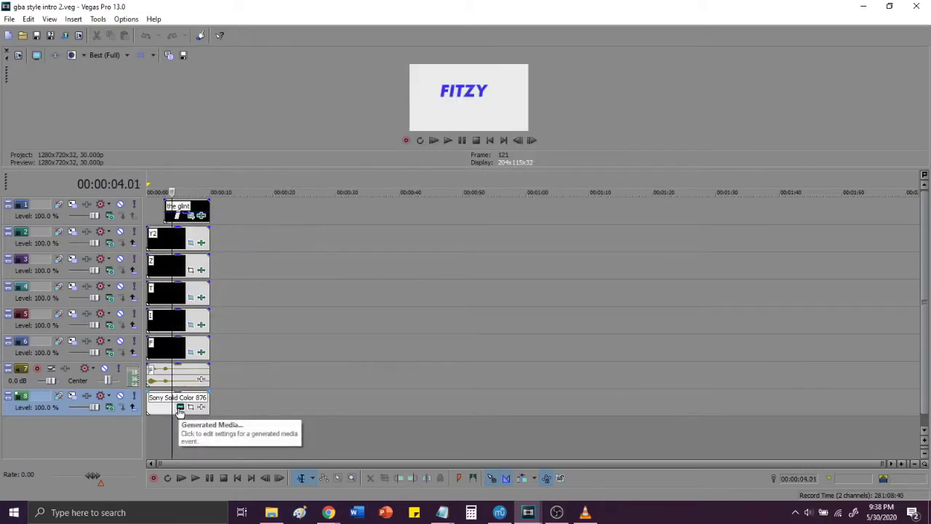
click(181, 409)
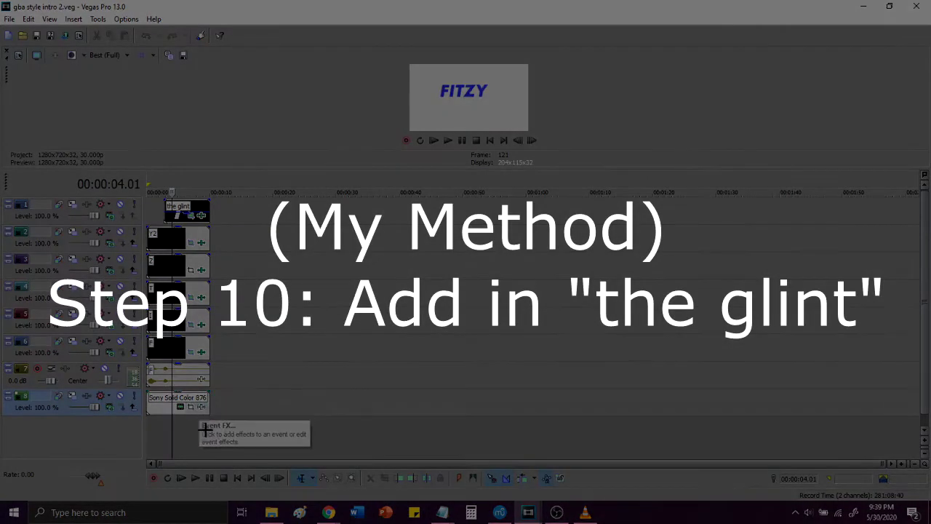
click(185, 427)
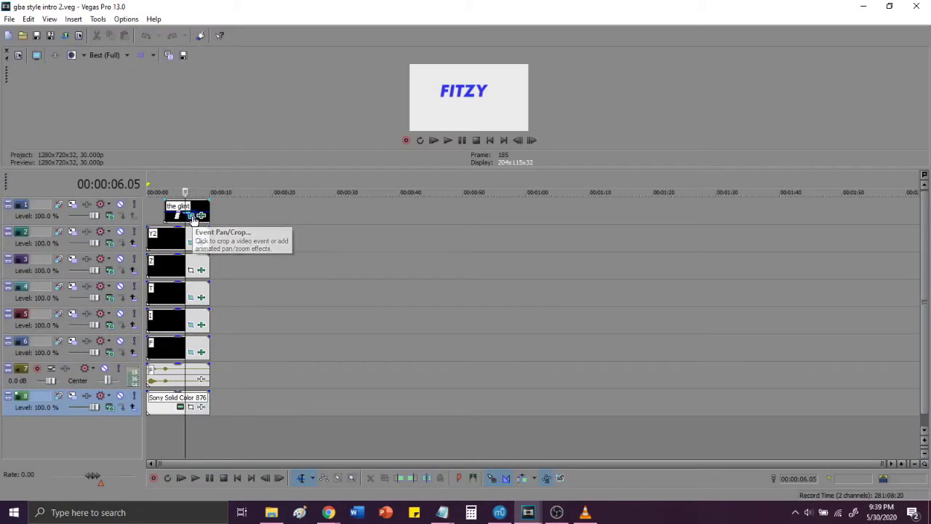
click(193, 217)
drag(628, 46, 650, 40)
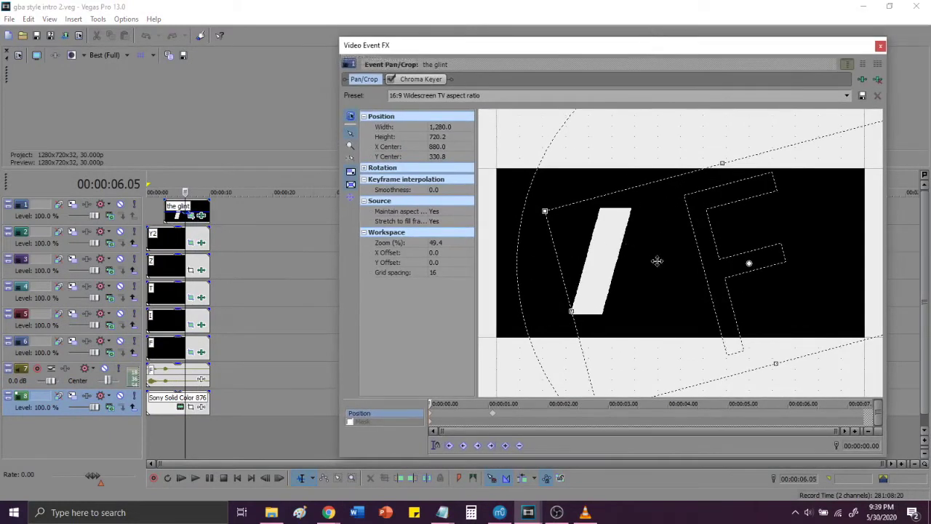
click(495, 416)
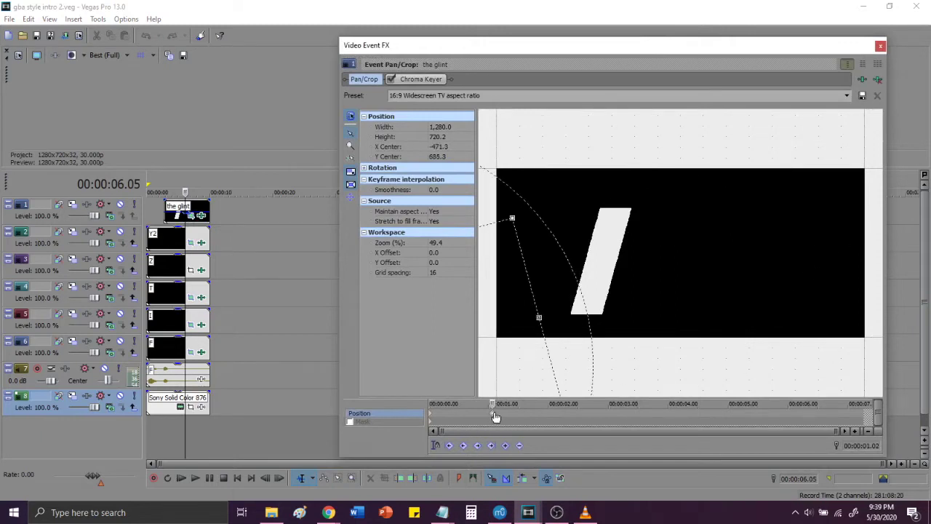
click(880, 45)
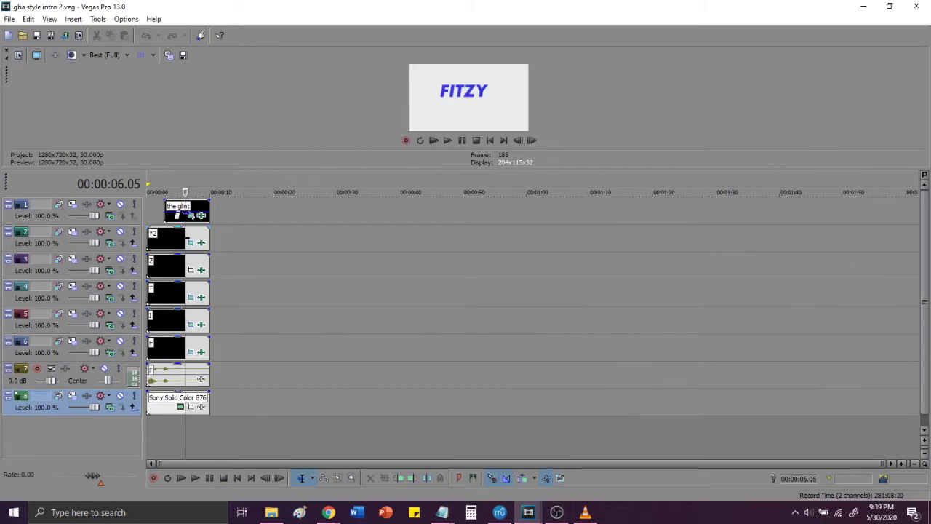
- Play the intro from the start at Draft (Quarter) preview quality in an enlarged preview
click(154, 430)
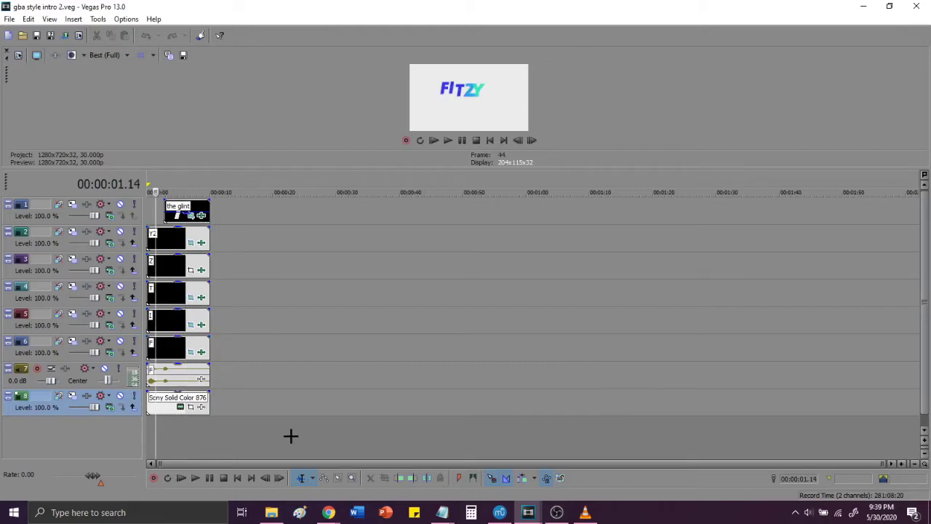
click(490, 140)
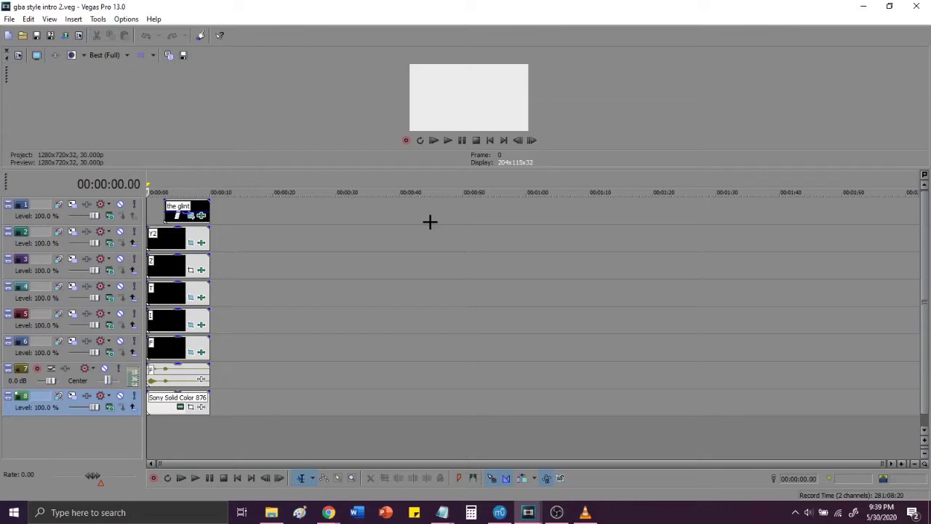
click(118, 56)
mouse_move(135, 73)
click(181, 109)
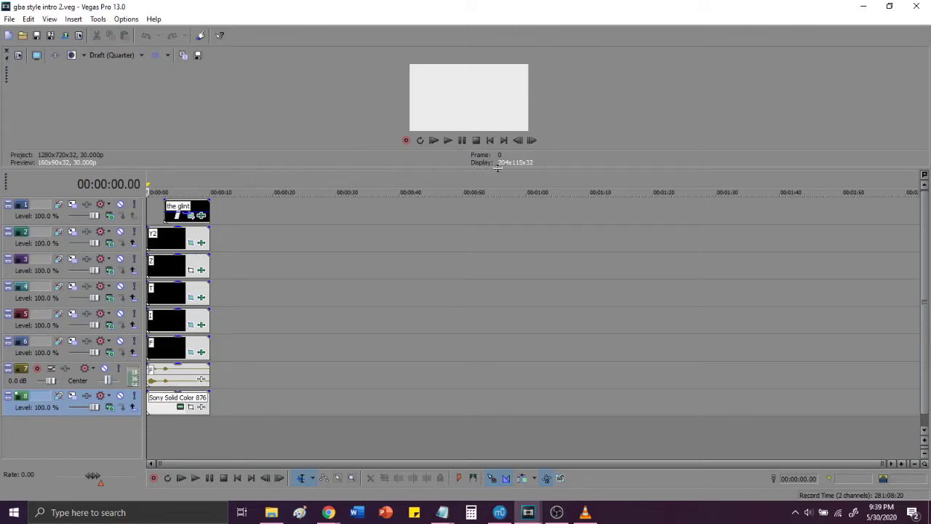
drag(498, 167, 487, 289)
key(space)
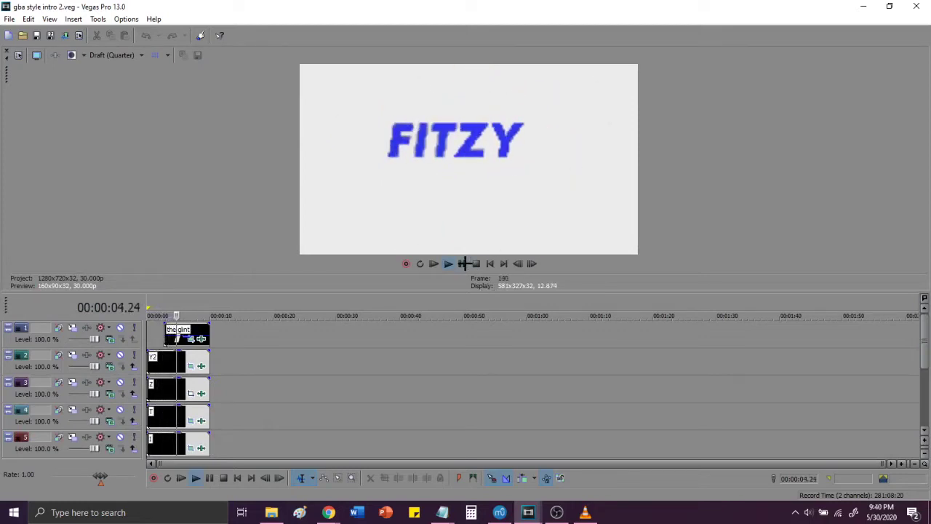
click(463, 264)
- Restore Best (Full) preview quality and resize the preview to show all eight tracks
drag(504, 291, 562, 167)
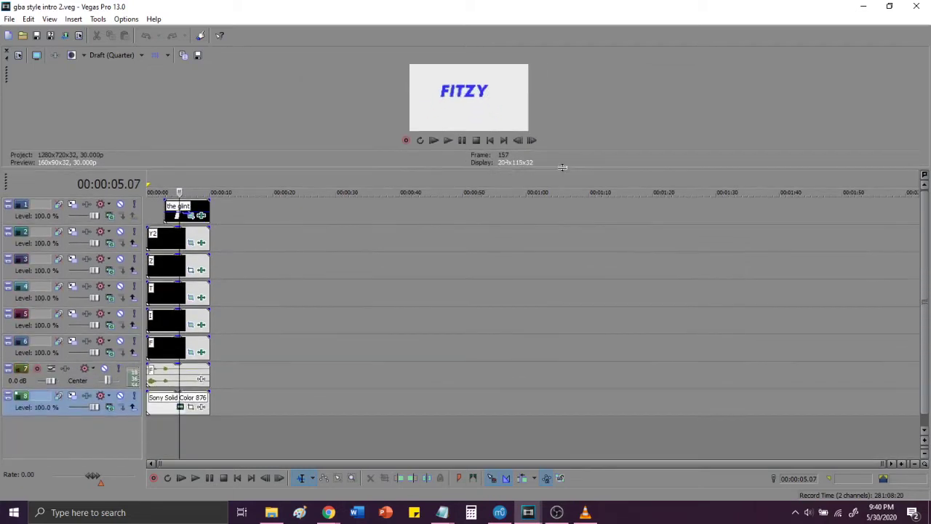
click(126, 56)
mouse_move(133, 109)
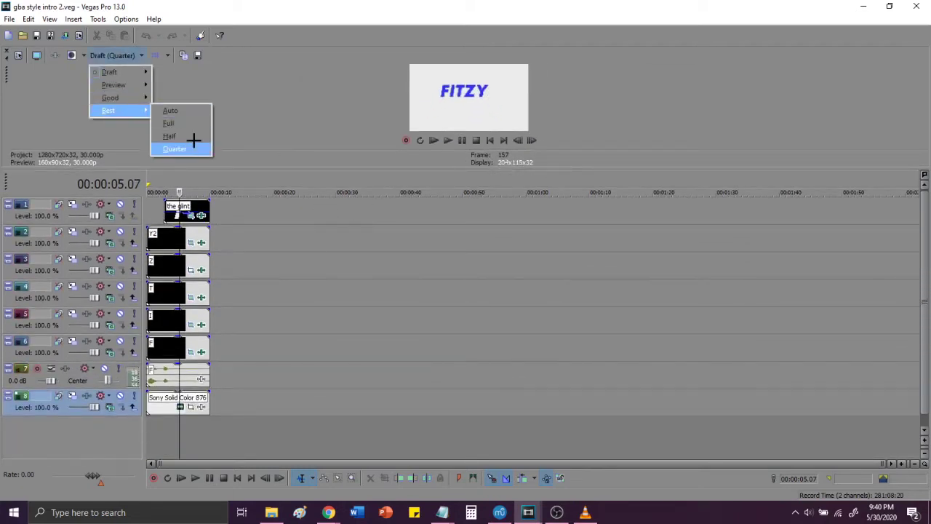
click(197, 124)
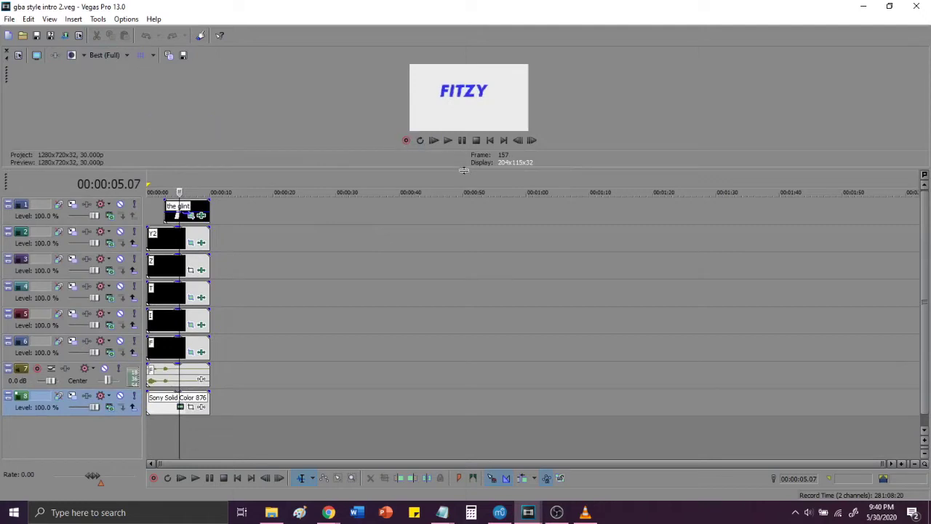
drag(463, 185, 463, 387)
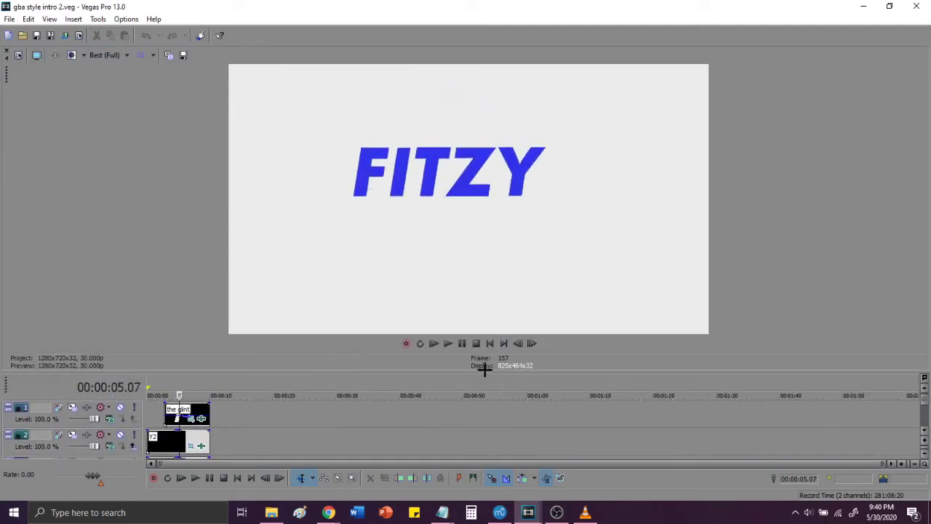
drag(484, 370, 559, 154)
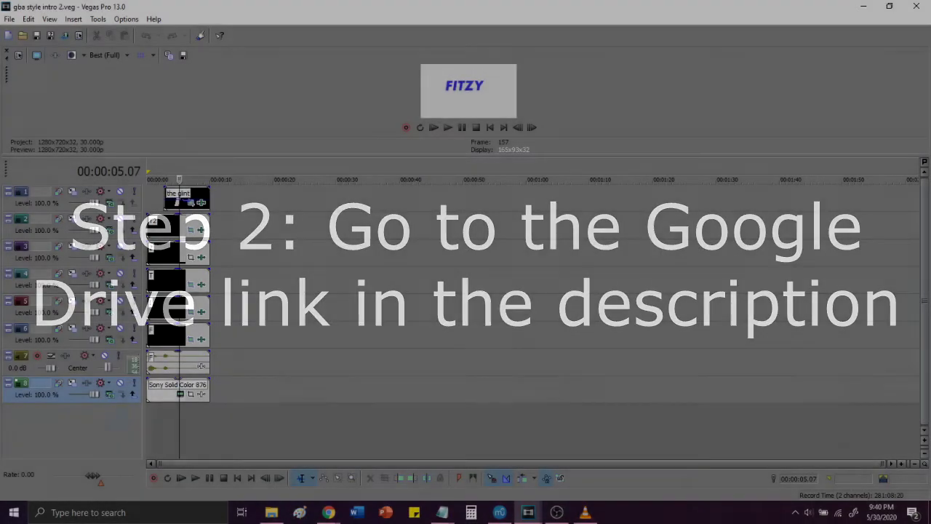
click(272, 512)
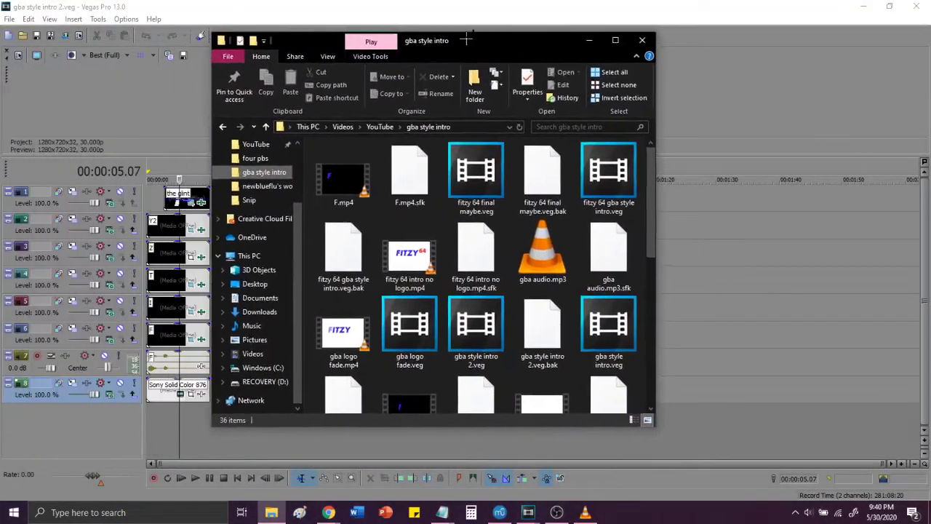
drag(466, 40, 474, 38)
scroll(634, 348, down, 5)
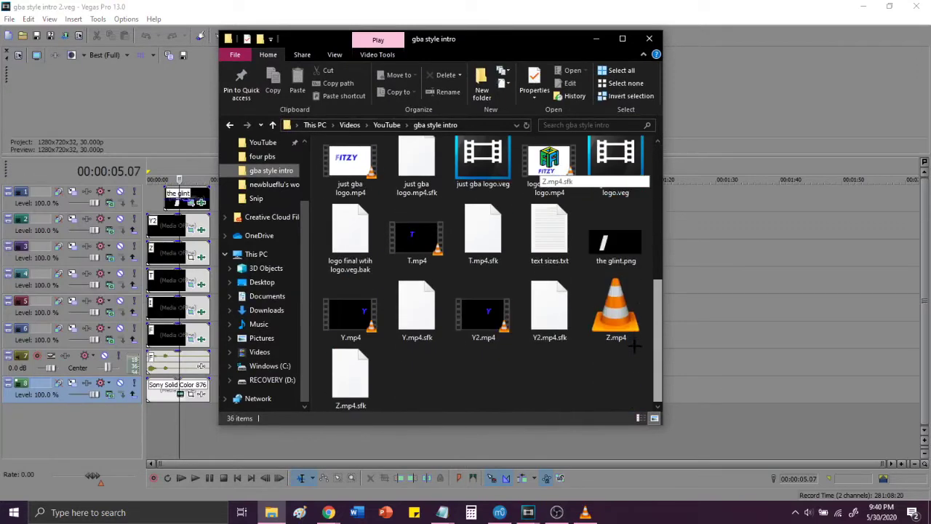
scroll(634, 348, up, 10)
scroll(665, 160, down, 10)
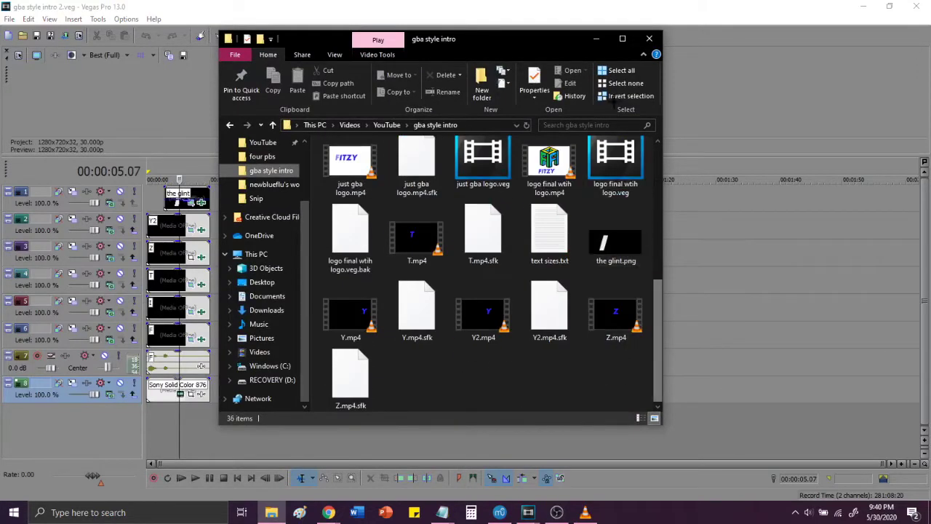
click(595, 39)
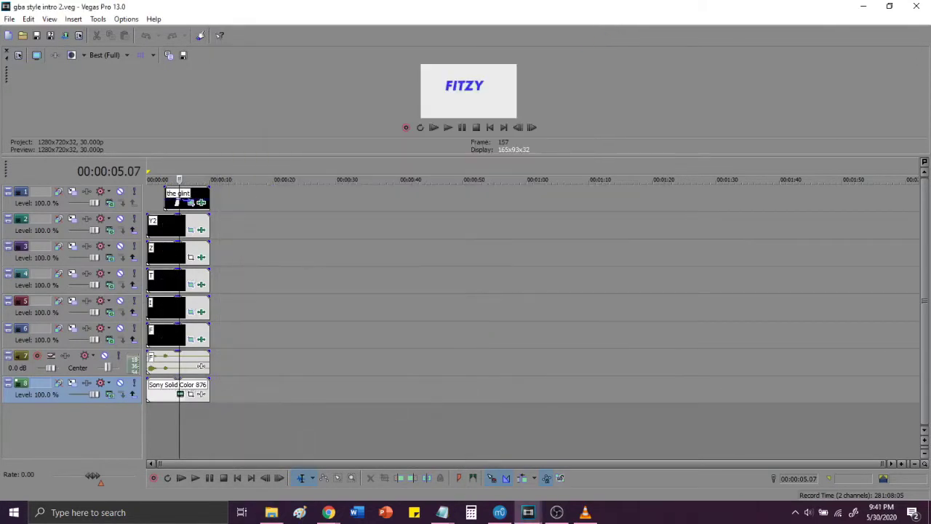
- Switch from Vegas to the Chrome browser
click(329, 512)
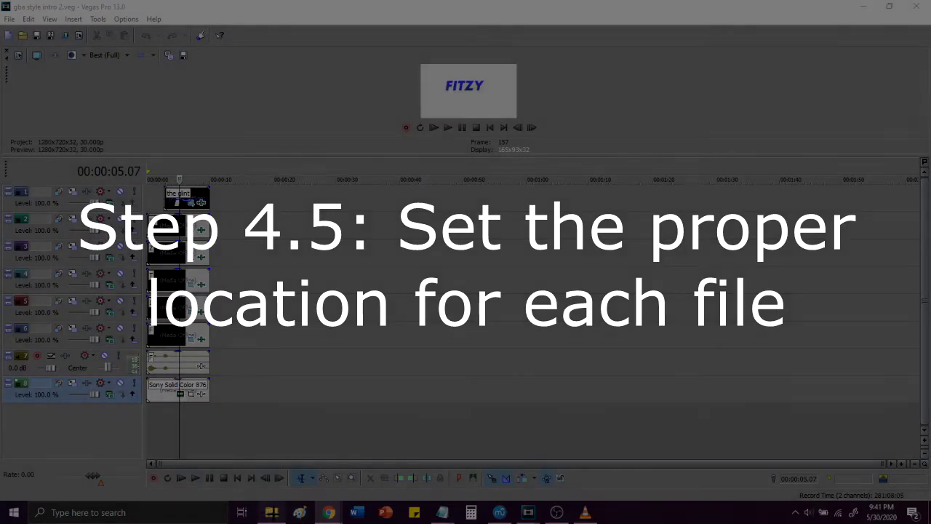
click(271, 512)
click(270, 512)
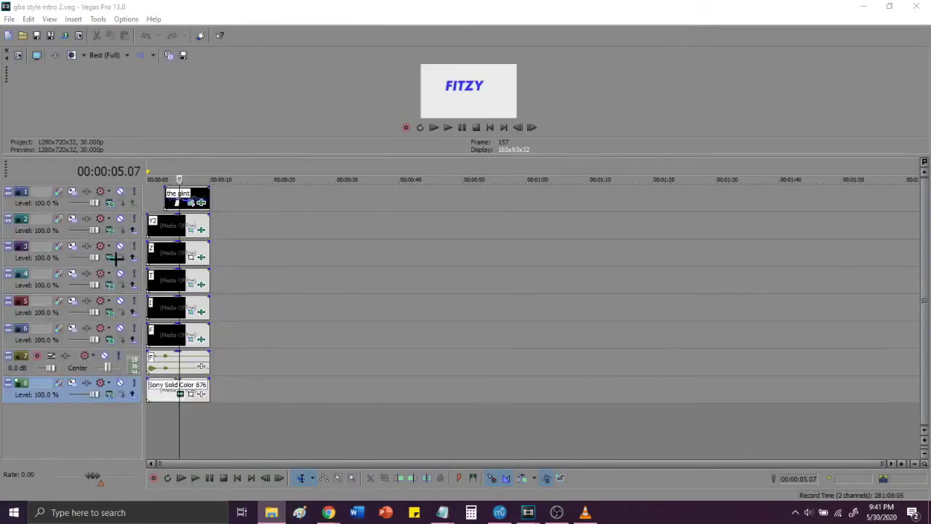
click(166, 331)
click(270, 512)
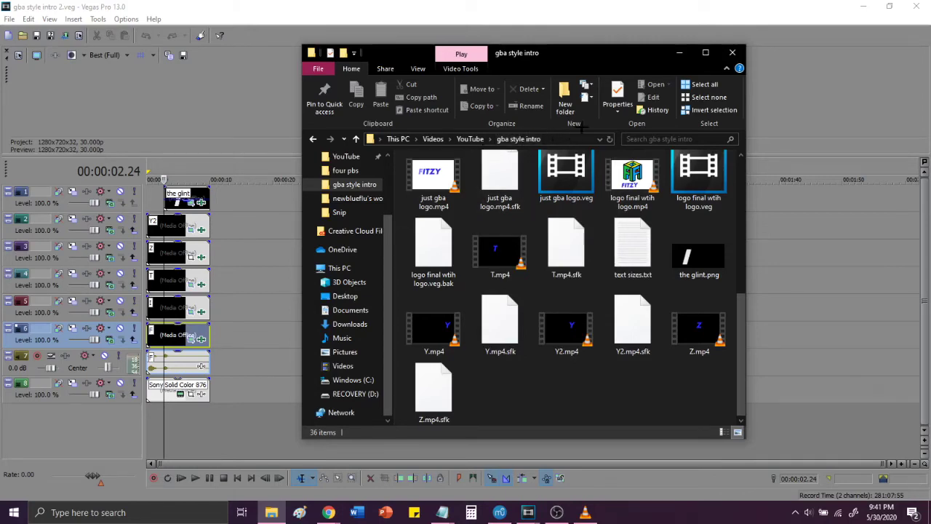
click(677, 52)
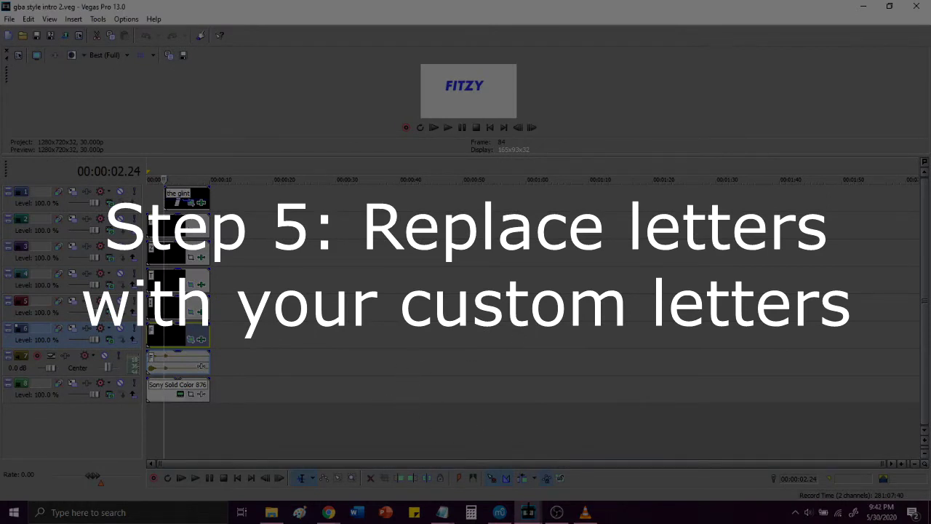
- Switch to gba style intro.veg, step back one frame to 00:00:00.16, and zoom the timeline in
mouse_move(528, 511)
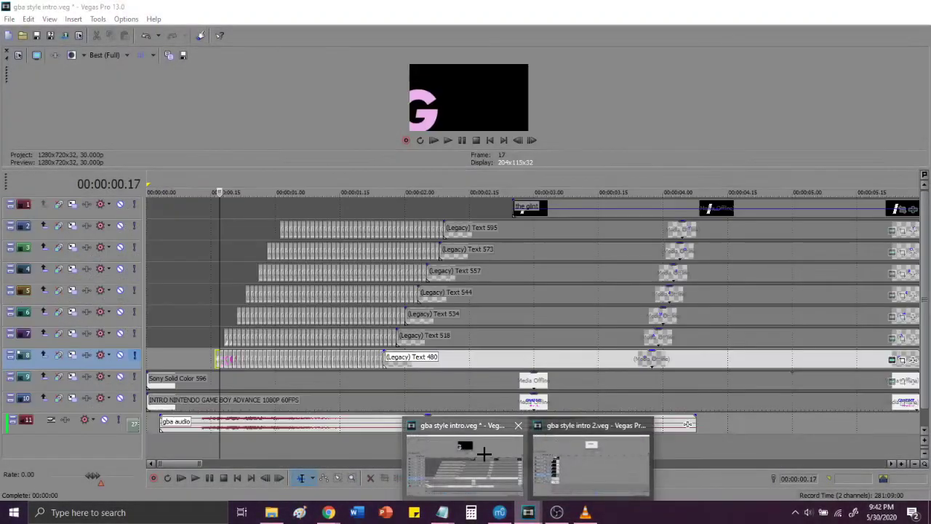
click(483, 453)
key(Left)
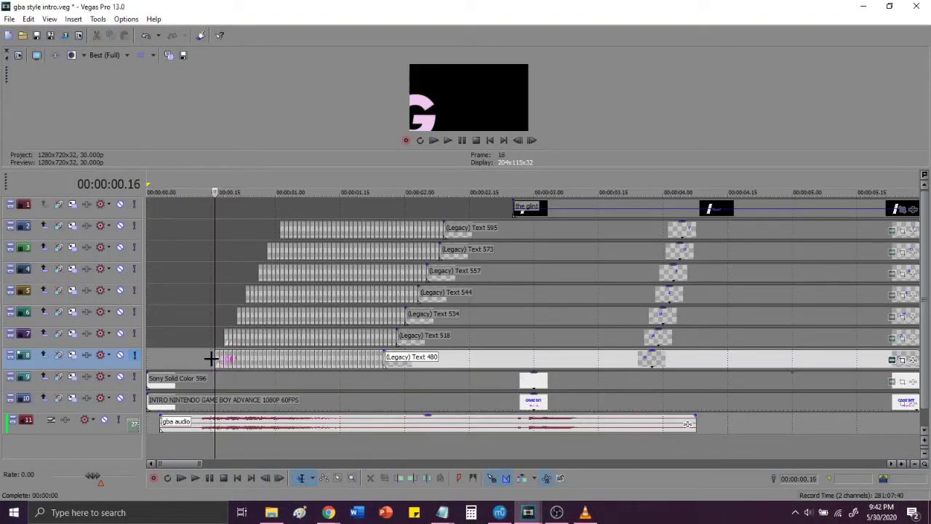
scroll(326, 357, up, 5)
scroll(324, 357, up, 2)
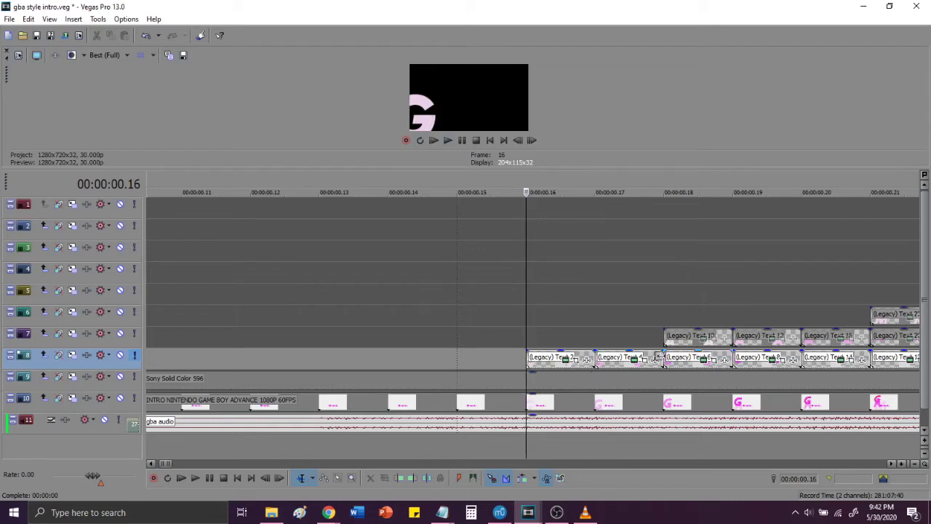
- Open the first G event's Legacy Text settings, undo the stray edits so it stays G, and close it
click(566, 360)
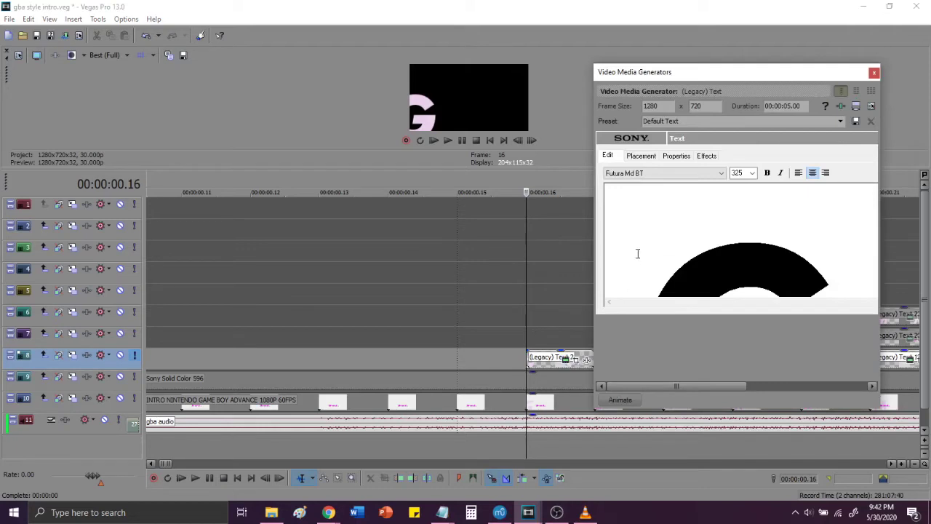
key(BackSpace)
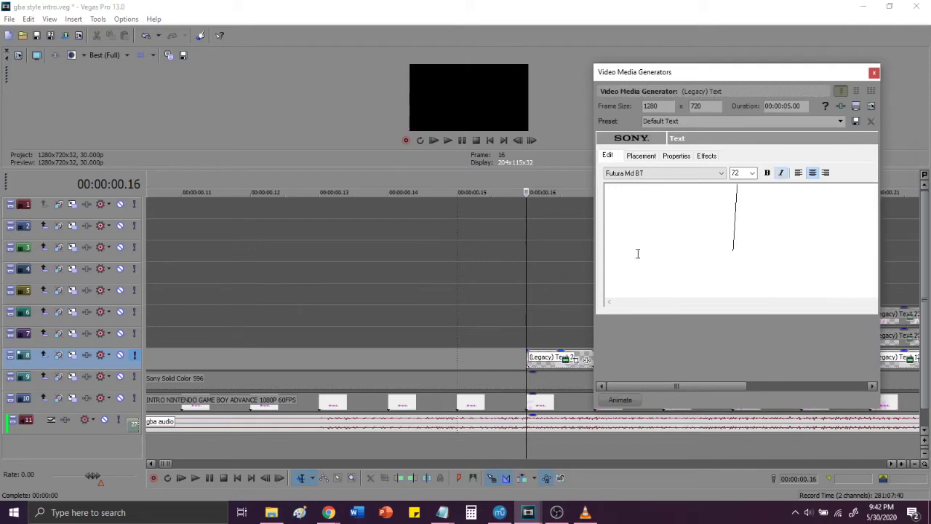
key(ctrl+z)
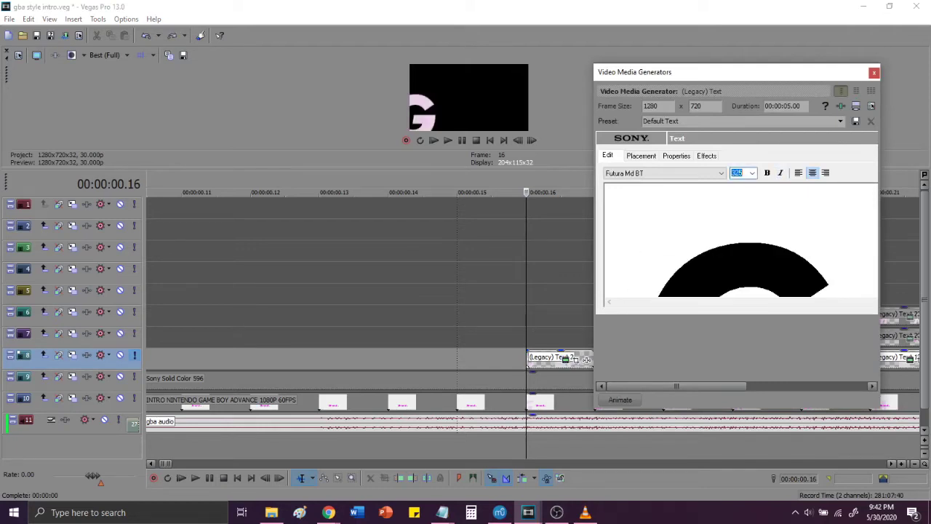
drag(777, 200, 622, 275)
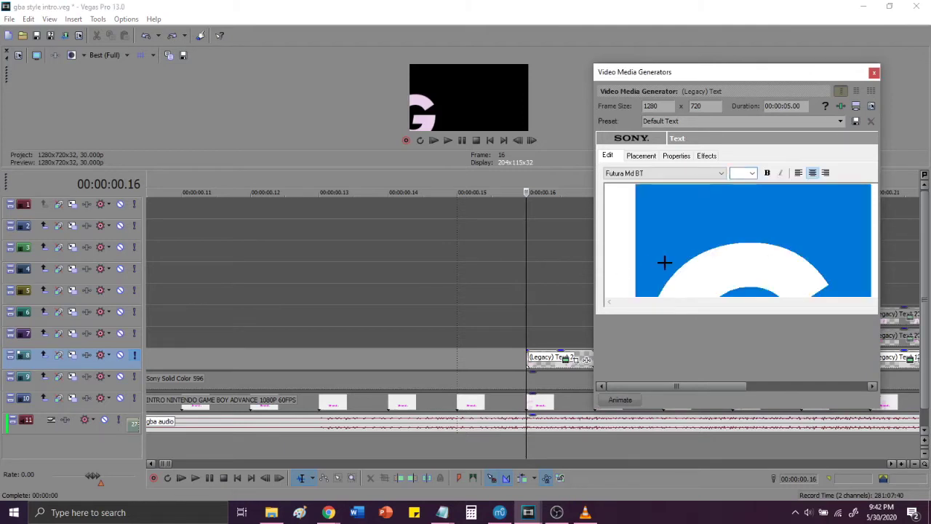
text(F)
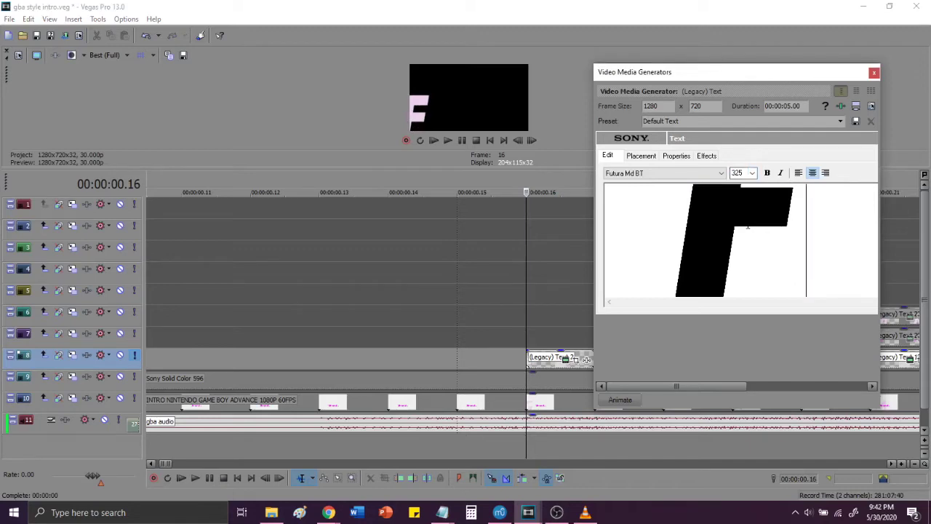
key(ctrl+z)
click(874, 73)
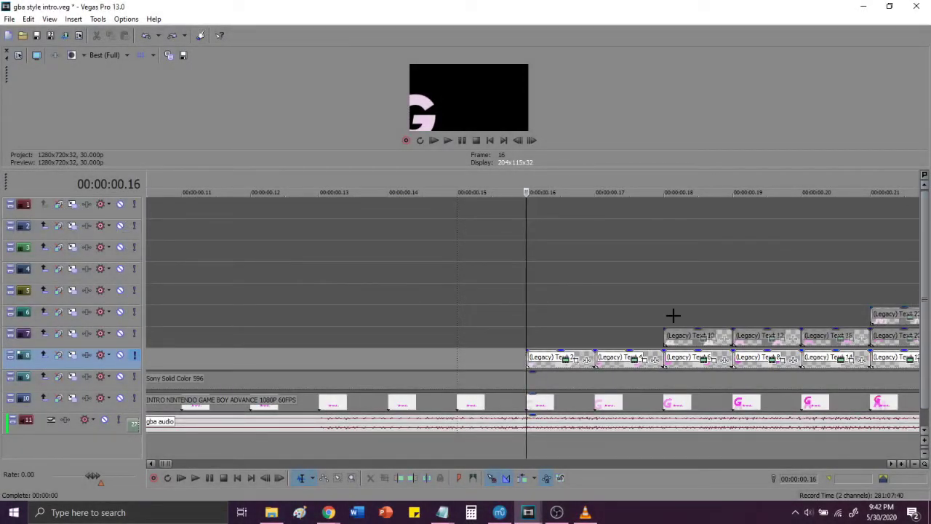
- Zoom the timeline out and solo track 8 to preview the G letter from its event start
click(577, 293)
scroll(577, 293, down, 3)
scroll(576, 293, down, 5)
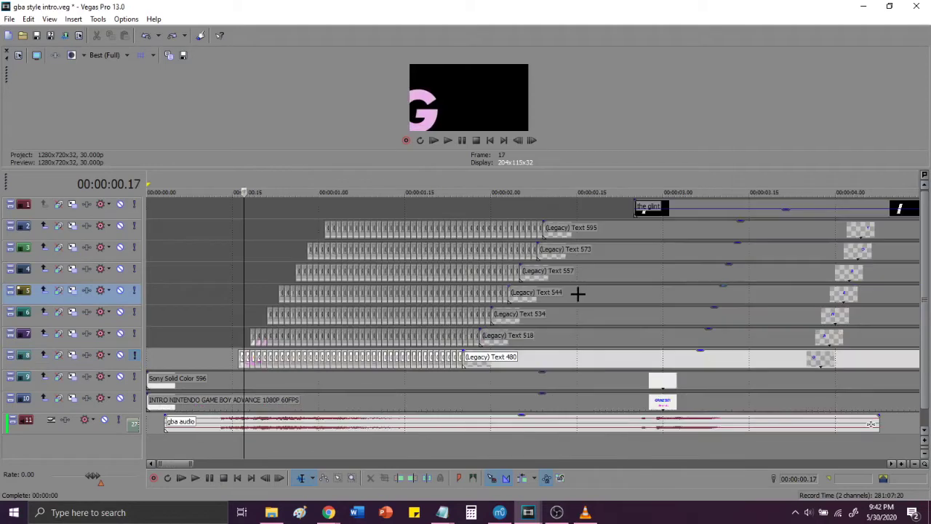
click(134, 355)
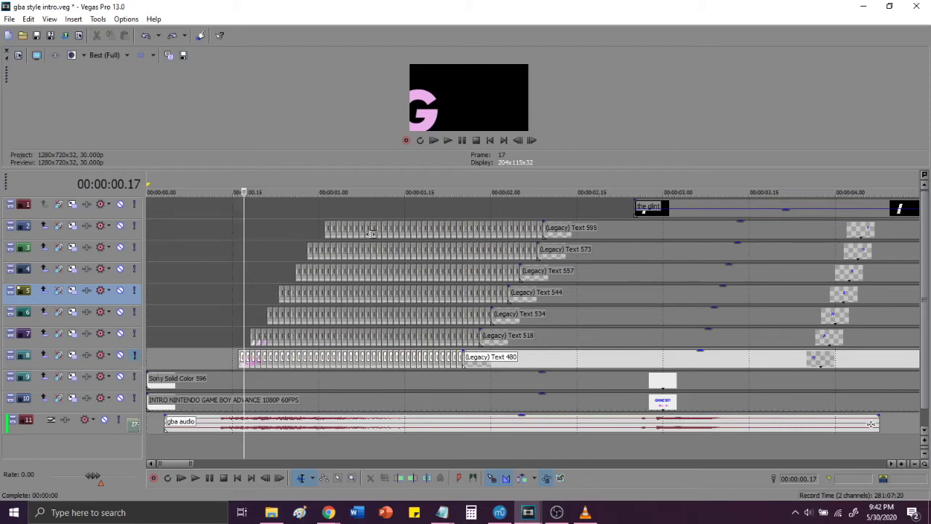
click(240, 360)
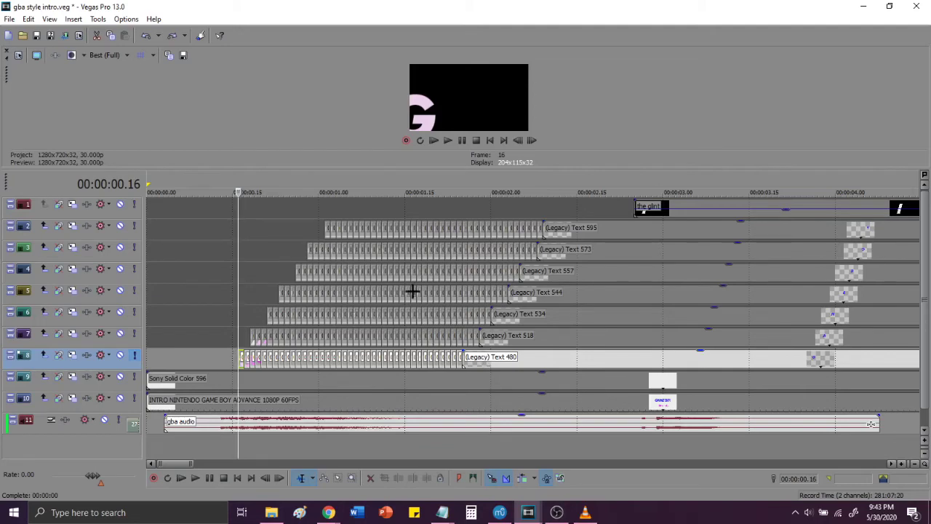
- Scrub to about one second, unsolo track 8, and return the playhead to frame 16
click(322, 210)
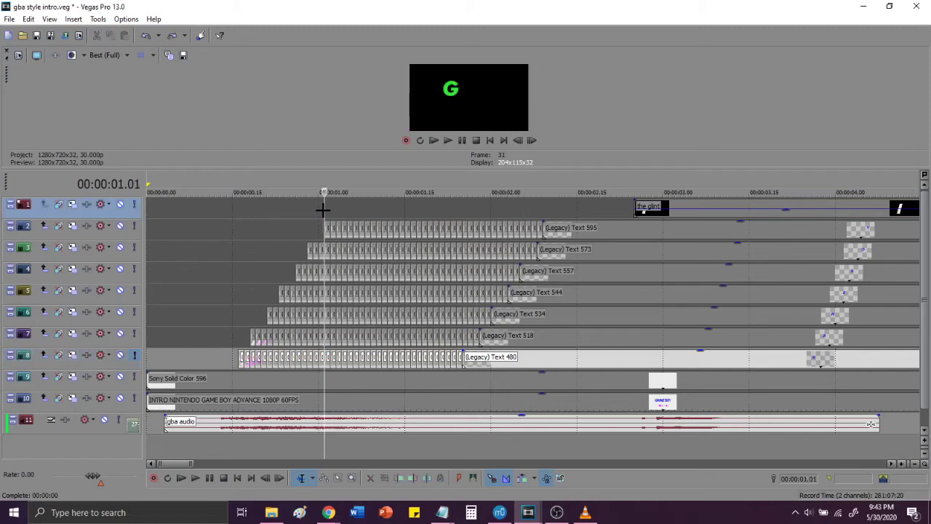
click(134, 354)
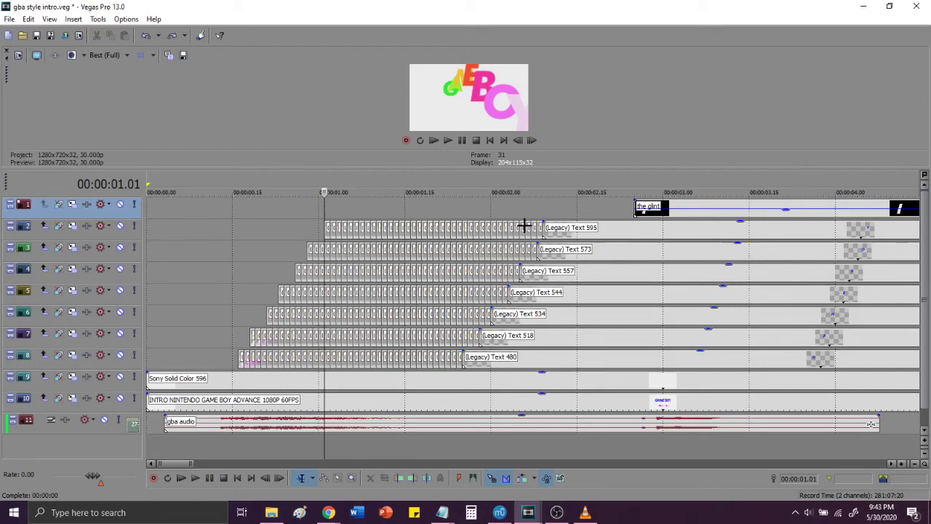
click(240, 255)
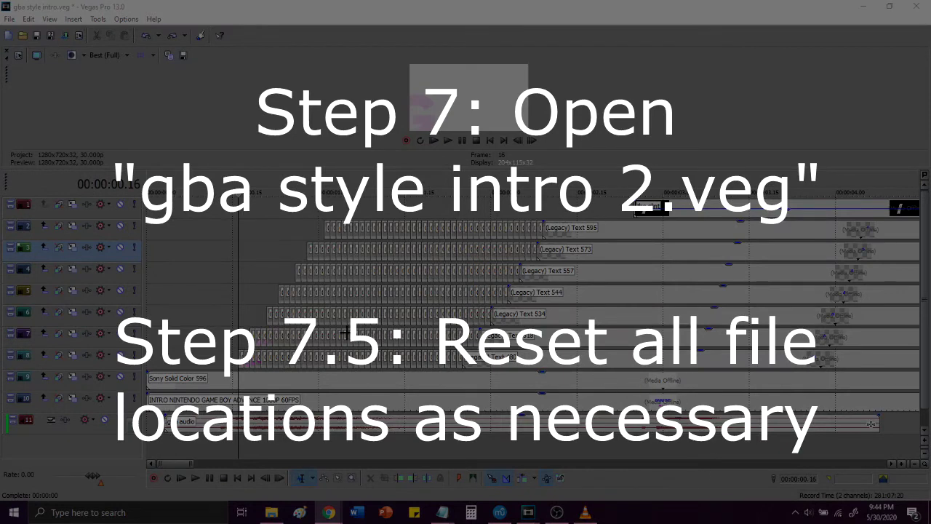
- Switch to the gba style intro 2 project and scrub its FITZY animation through about ten seconds and the end
mouse_move(528, 512)
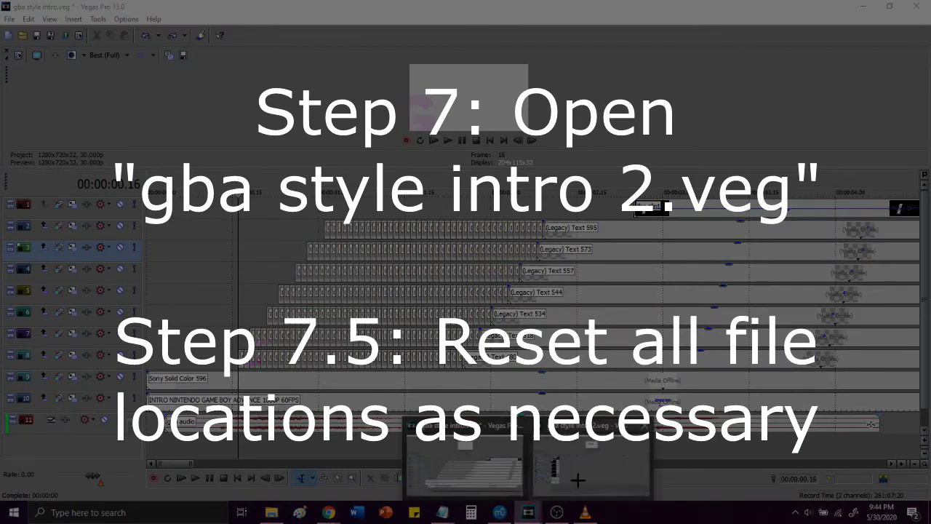
click(590, 465)
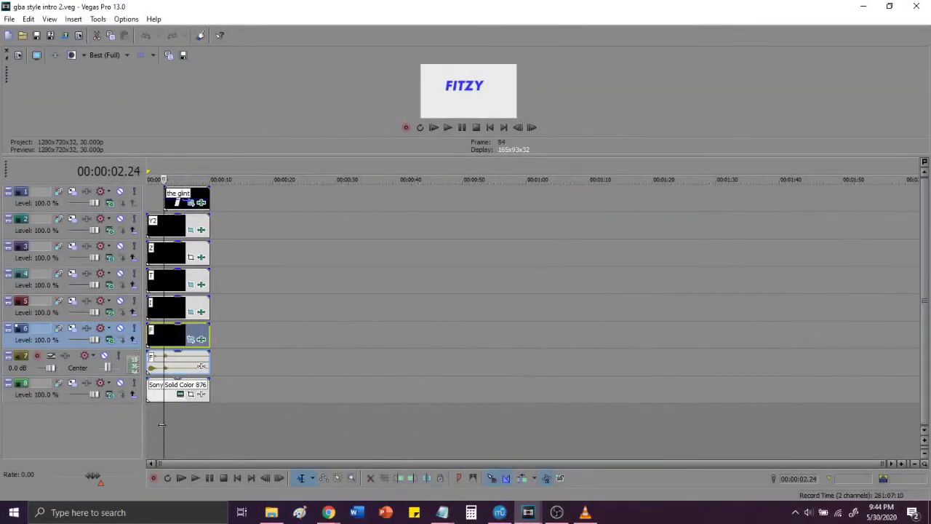
click(152, 416)
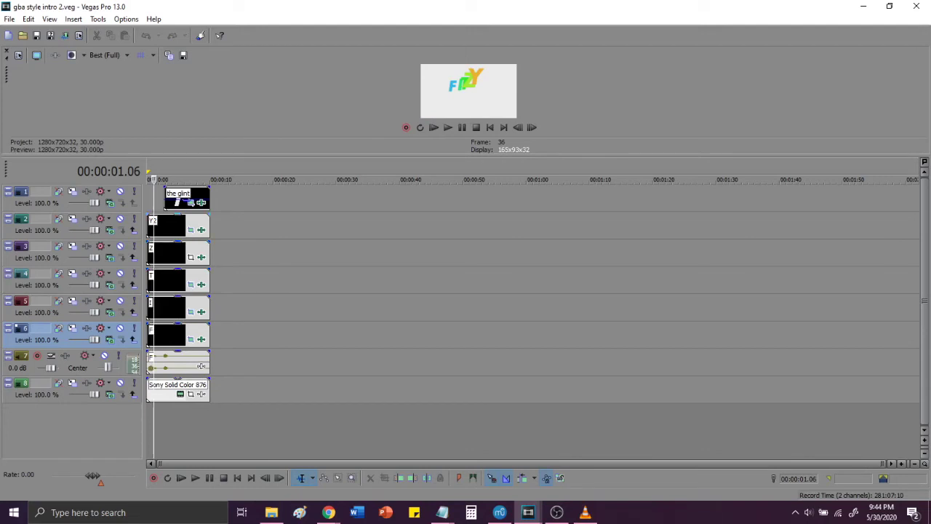
click(214, 225)
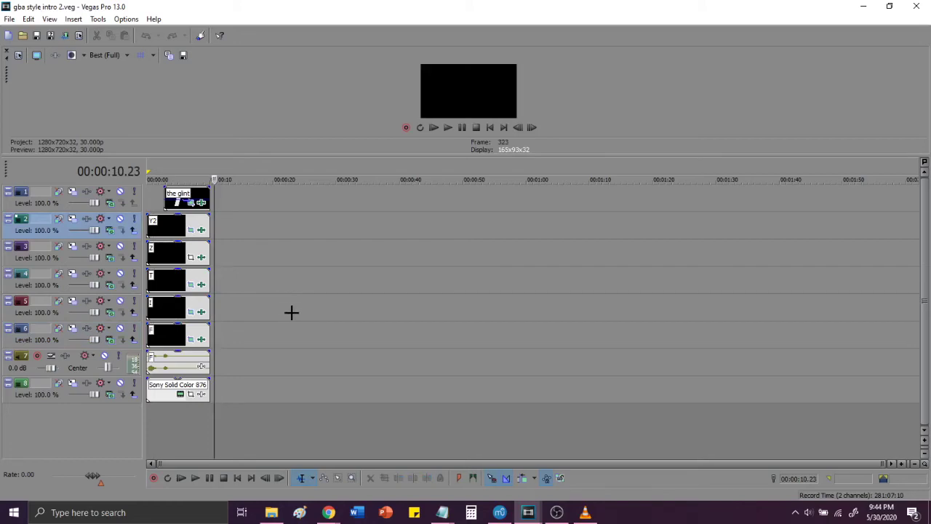
click(208, 430)
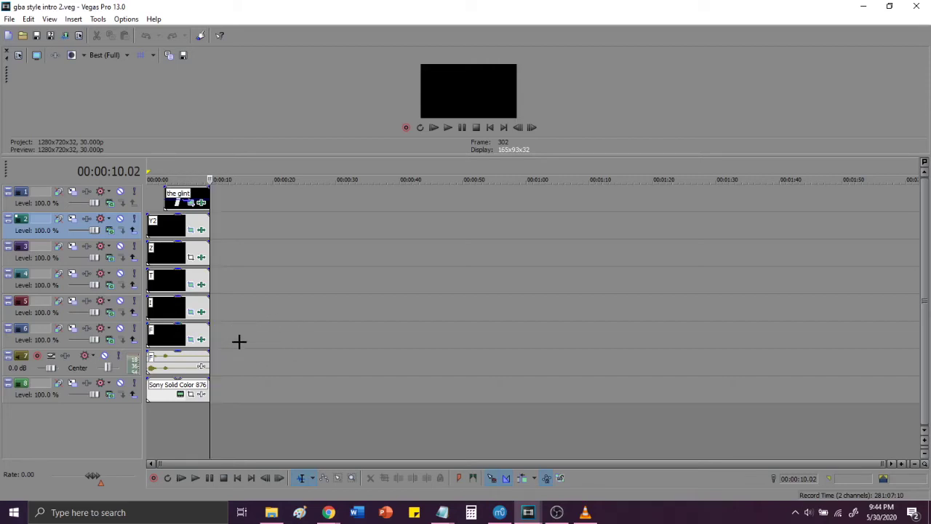
- Scrub to the full FITZY title and inspect the Chroma Keyer effect on the F clip
click(164, 336)
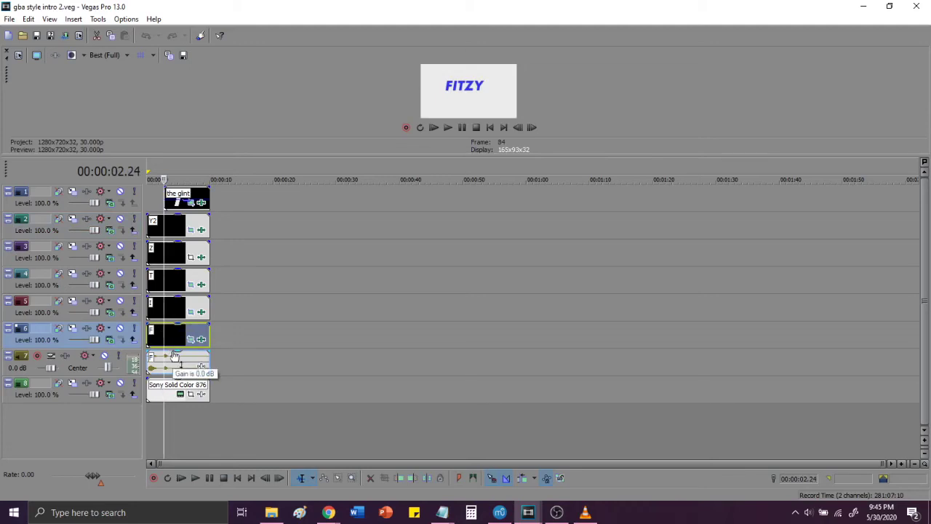
click(199, 424)
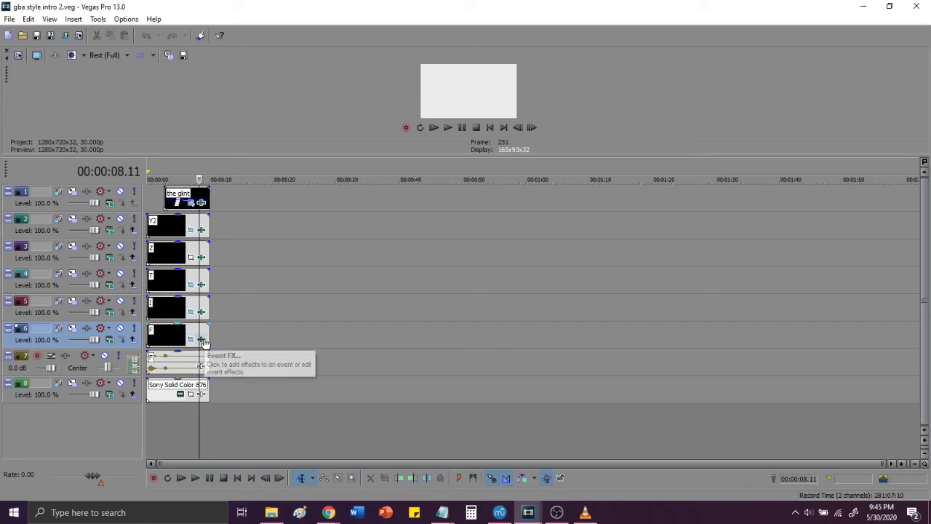
click(205, 340)
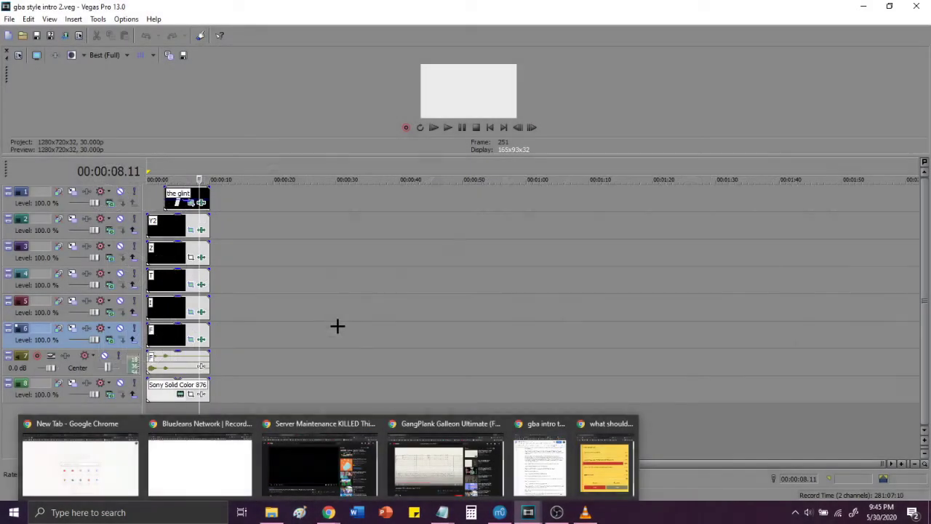
- Drag the divider down to enlarge the video preview and show FITZY at 00:00:02.24
click(336, 326)
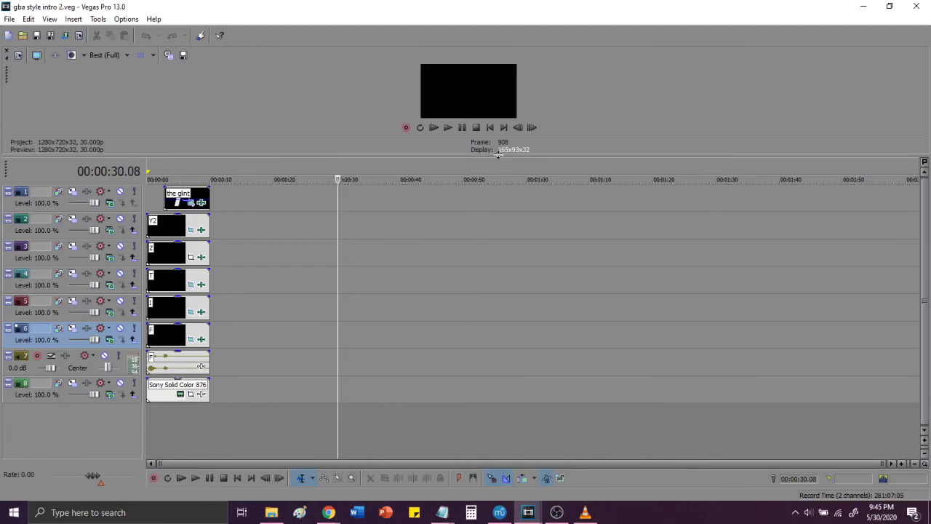
drag(498, 152, 502, 240)
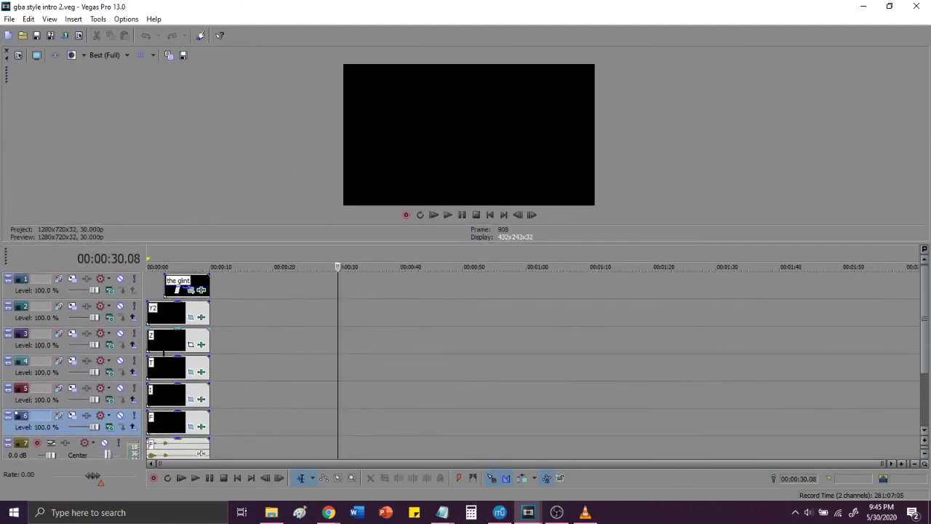
click(165, 342)
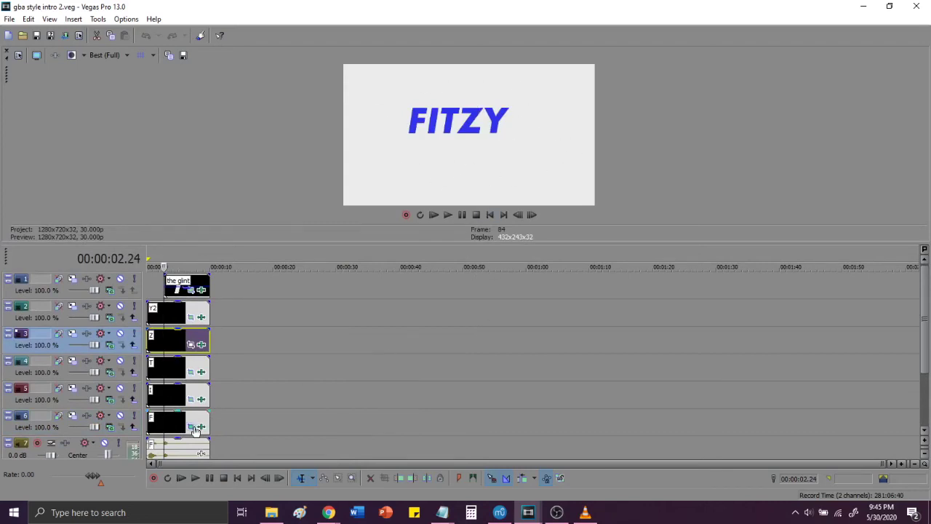
click(194, 430)
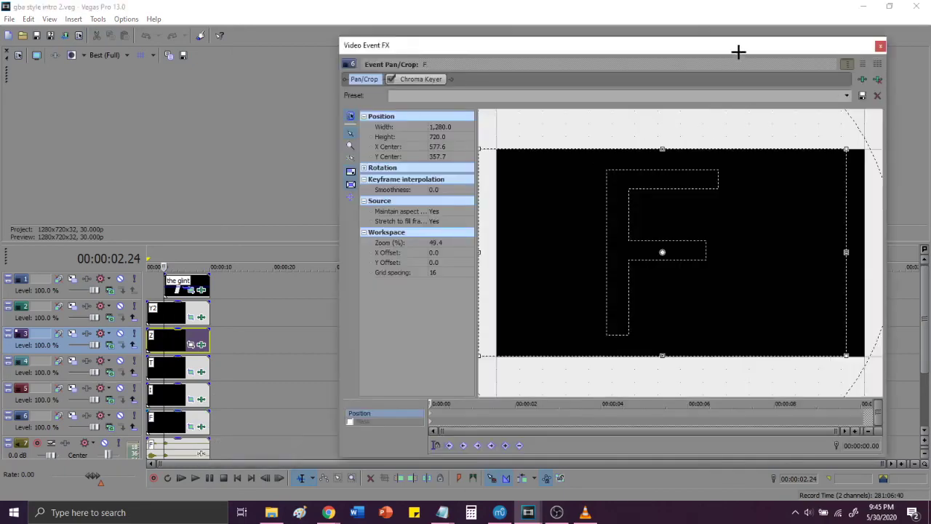
drag(734, 45, 502, 180)
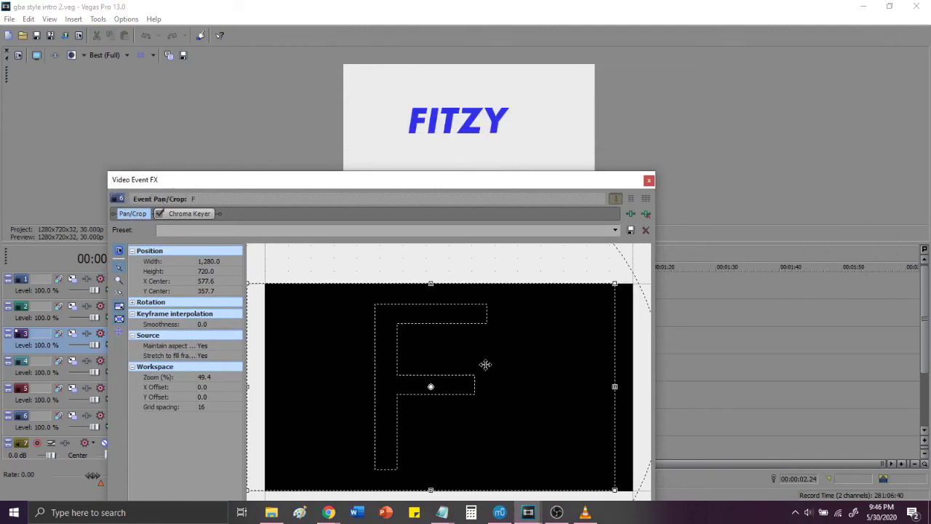
drag(464, 356, 474, 356)
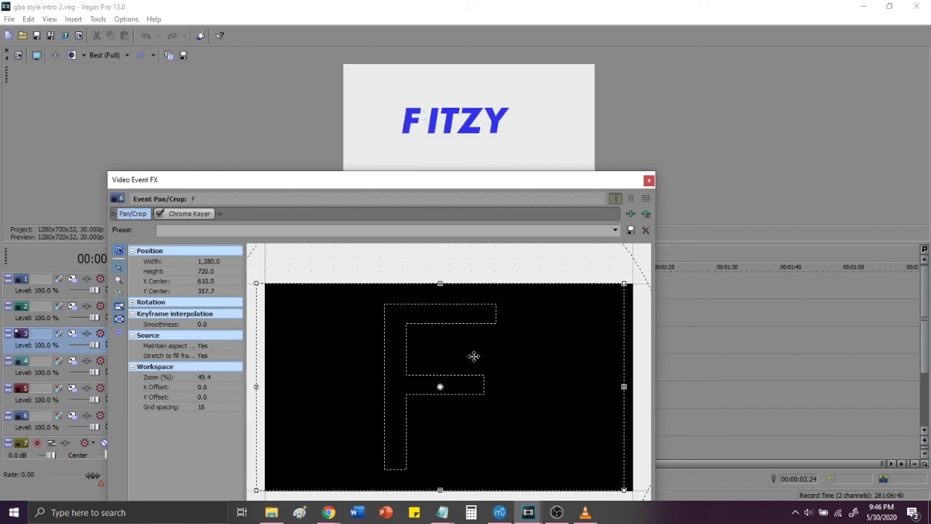
mouse_move(473, 356)
mouse_down()
mouse_move(459, 347)
mouse_move(459, 368)
mouse_move(475, 354)
mouse_move(464, 359)
mouse_up()
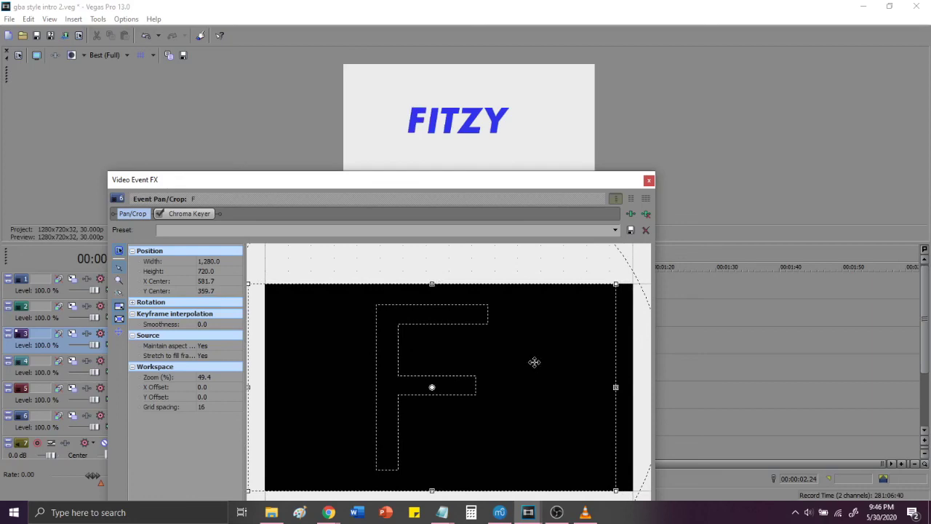
drag(536, 362, 535, 361)
click(649, 178)
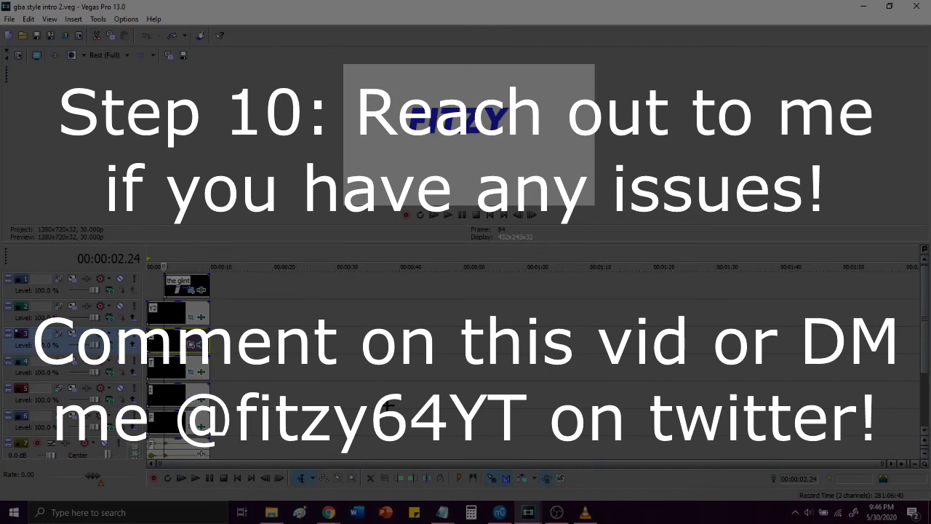
click(329, 512)
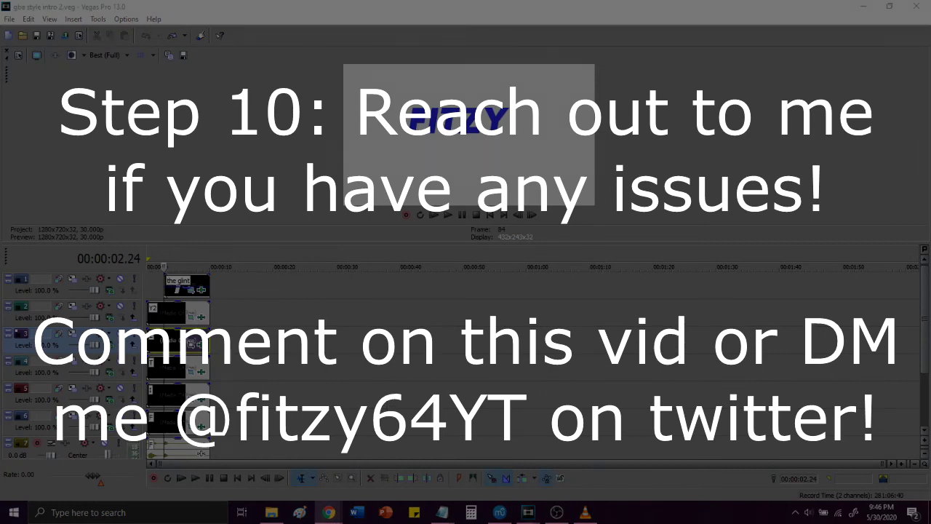